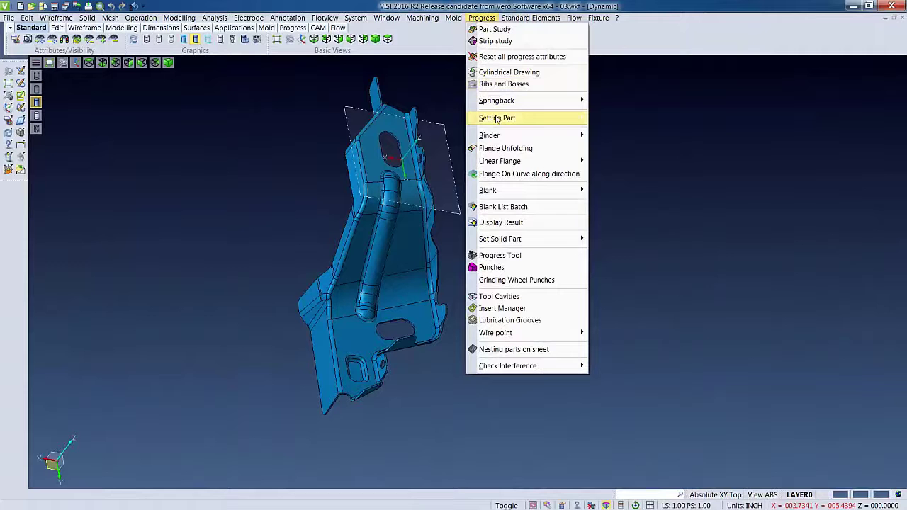
- Start Extract Skin on the blue solid bracket
{"action": "mouse_move", "coordinate": [509, 121]}
{"action": "left_click", "coordinate": [615, 118]}
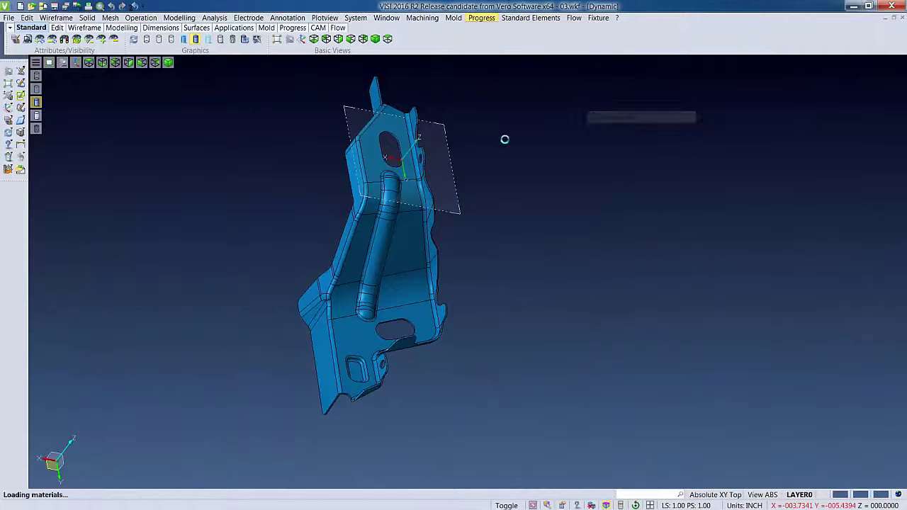
{"action": "left_click", "coordinate": [384, 168]}
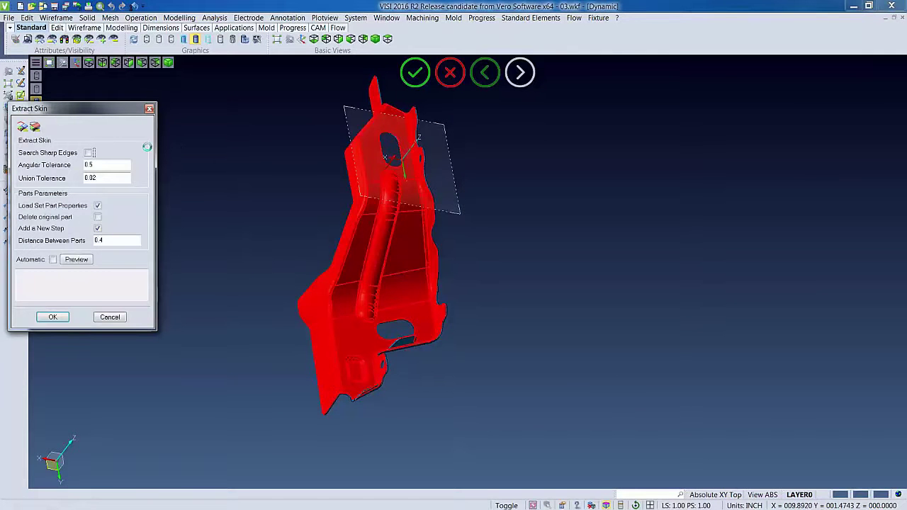
- Assign the CRCQ material from the Sheet family, choose the neutral fibre value and accept the properties to generate the skin
{"action": "left_click", "coordinate": [147, 145]}
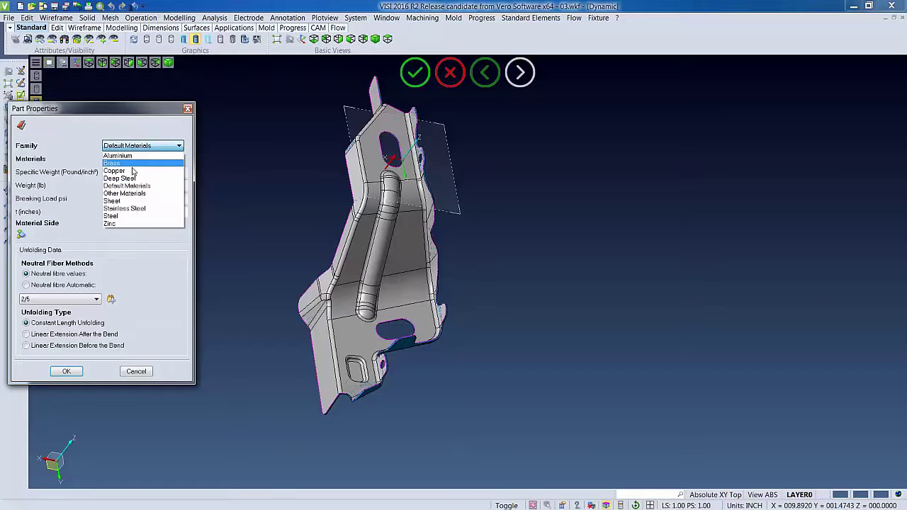
{"action": "left_click", "coordinate": [114, 201]}
{"action": "left_click", "coordinate": [142, 159]}
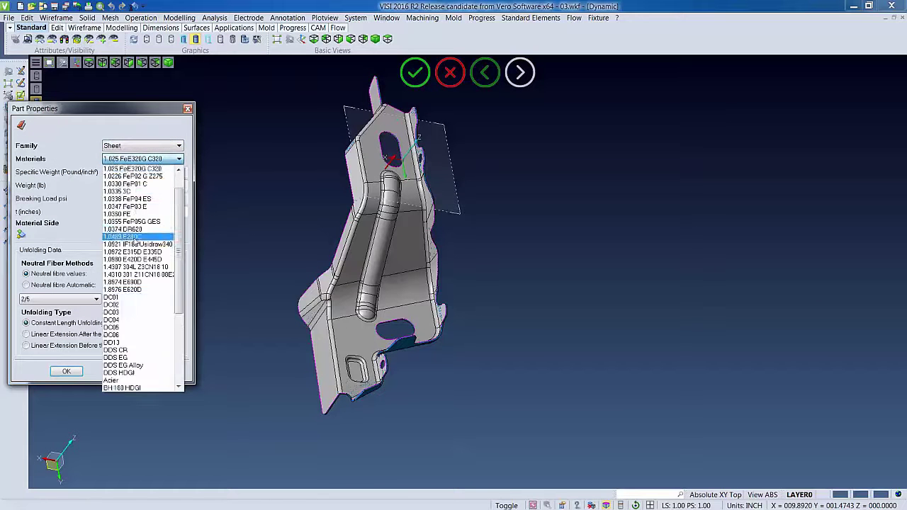
{"action": "scroll", "coordinate": [129, 268], "scroll_direction": "down", "scroll_amount": 3}
{"action": "left_click", "coordinate": [112, 372]}
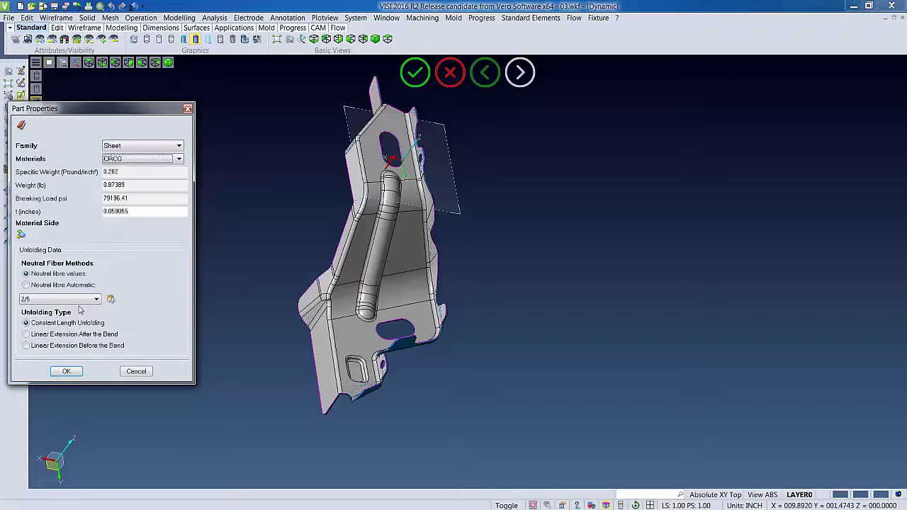
{"action": "left_click", "coordinate": [75, 303]}
{"action": "left_click", "coordinate": [69, 308]}
{"action": "key", "text": "Return"}
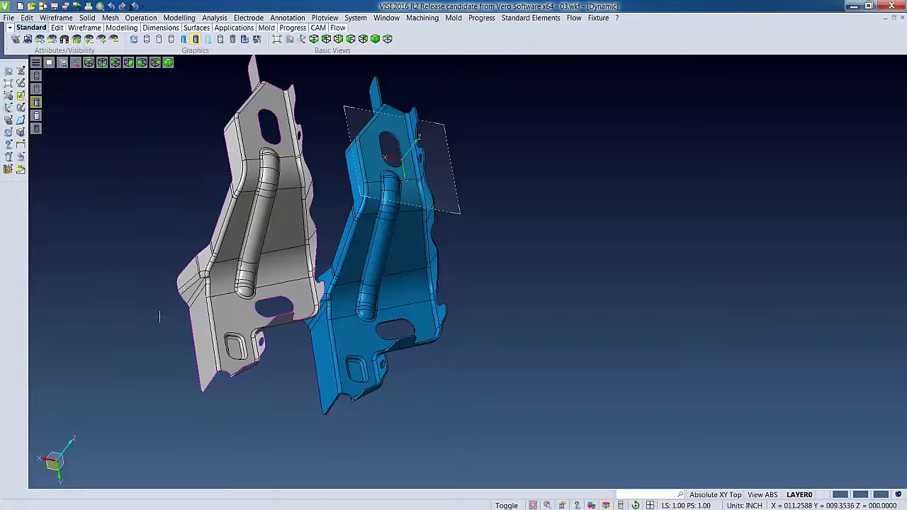
- Copy the extracted skin with a translation of 10 along the X axis
{"action": "left_click", "coordinate": [26, 17]}
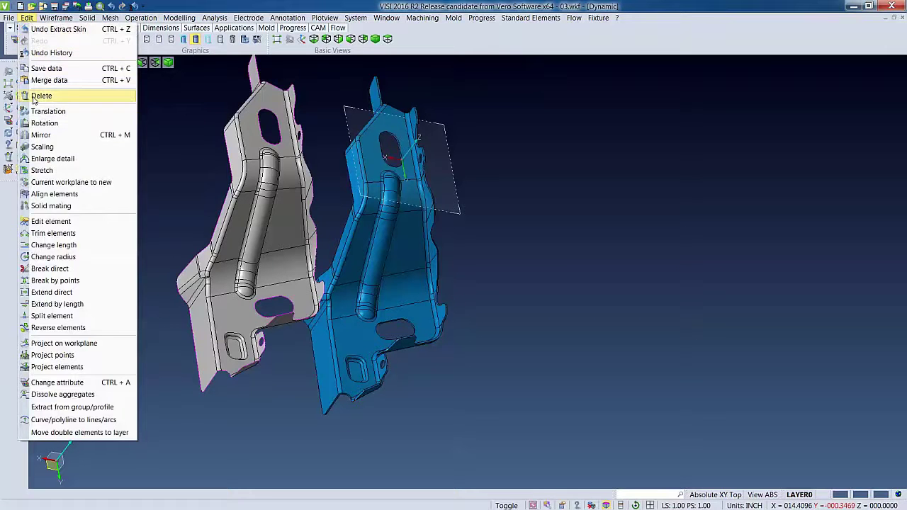
{"action": "left_click", "coordinate": [44, 111]}
{"action": "left_click", "coordinate": [234, 185]}
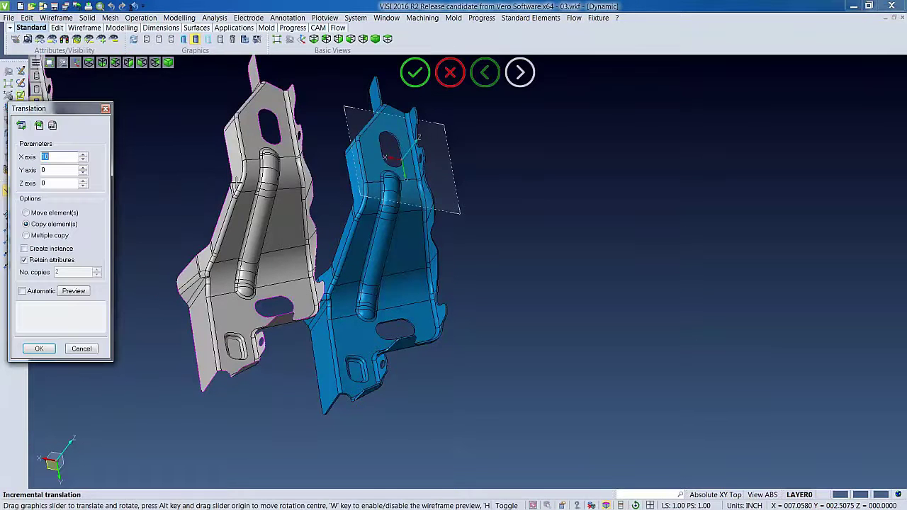
{"action": "key", "text": "Return"}
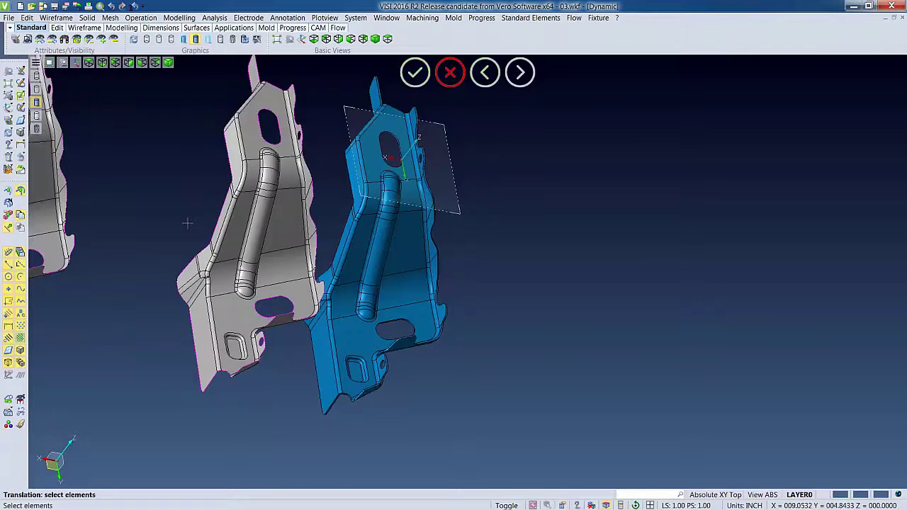
- Extract the main web faces and connecting bends from the copied skin, excluding the raised bead and the outer flanges
{"action": "scroll", "coordinate": [161, 204], "scroll_direction": "down", "scroll_amount": 3}
{"action": "middle_click_drag", "start_coordinate": [162, 204], "coordinate": [473, 251]}
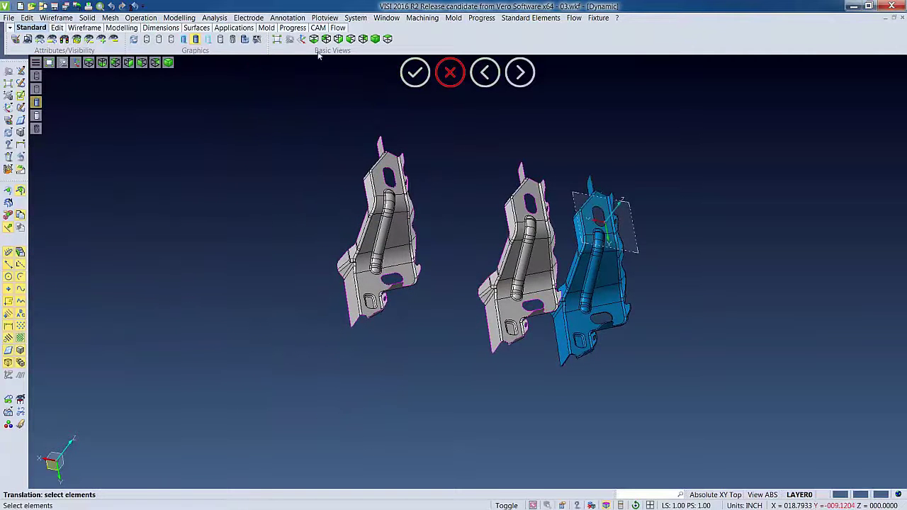
{"action": "left_click", "coordinate": [179, 18]}
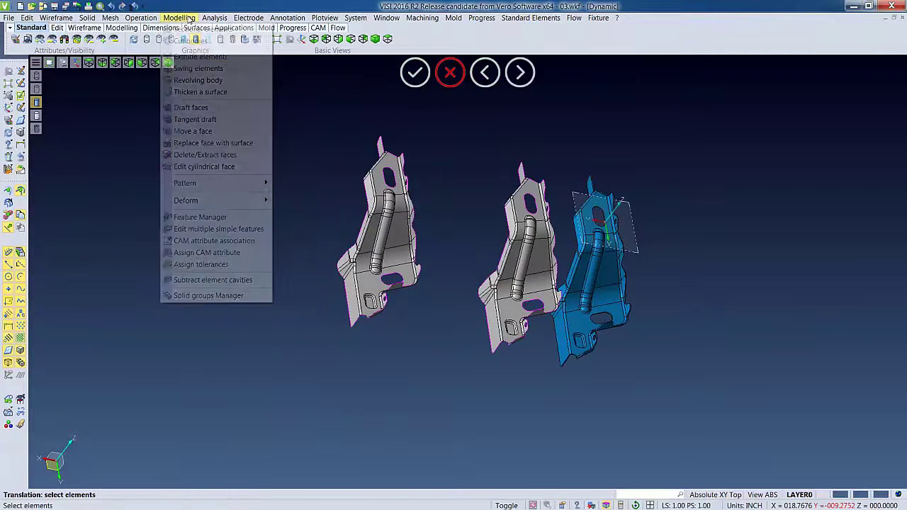
{"action": "left_click", "coordinate": [201, 153]}
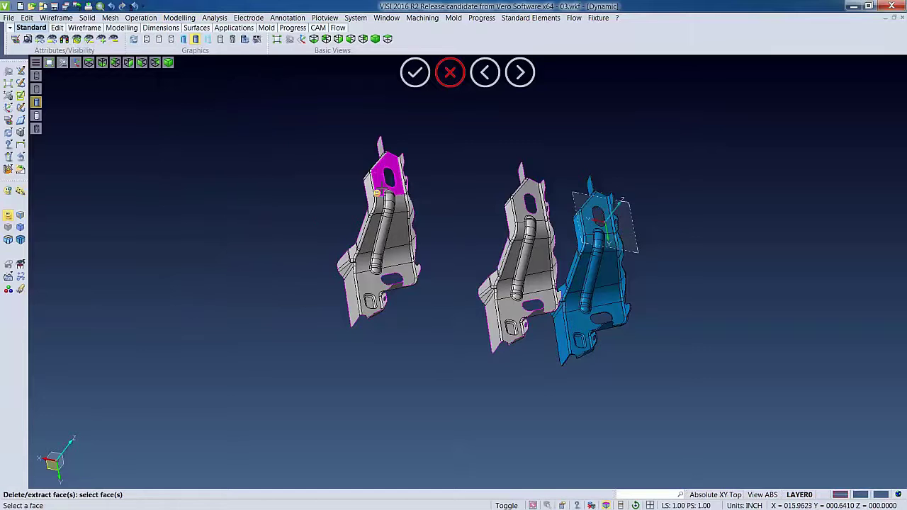
{"action": "left_click", "coordinate": [386, 174]}
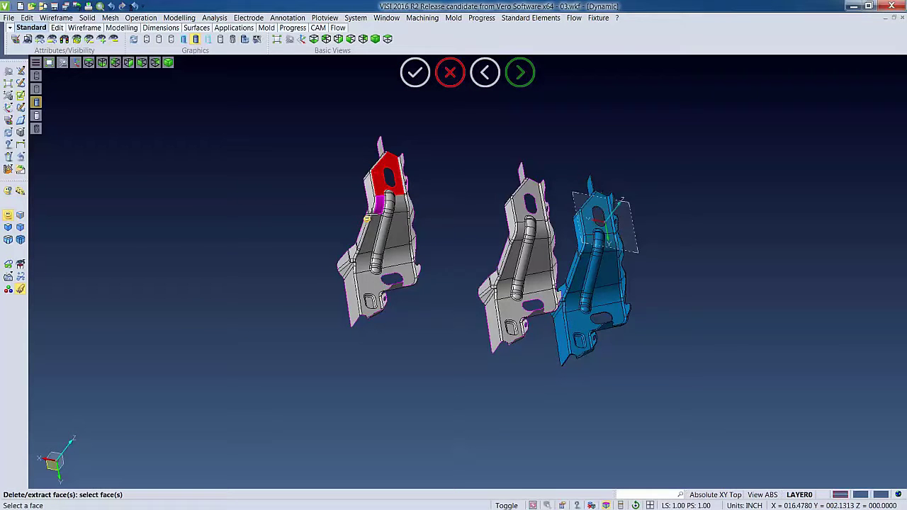
{"action": "left_click", "coordinate": [365, 239]}
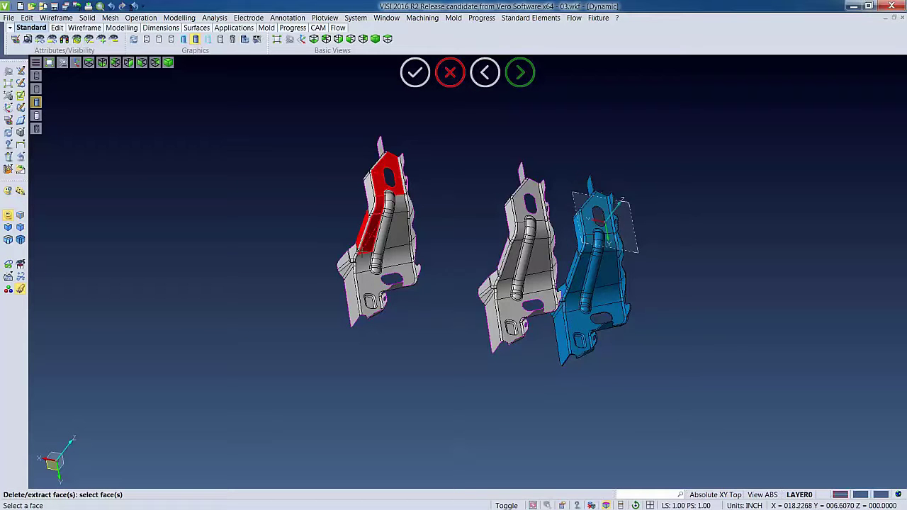
{"action": "left_click", "coordinate": [365, 263]}
{"action": "left_click", "coordinate": [371, 286]}
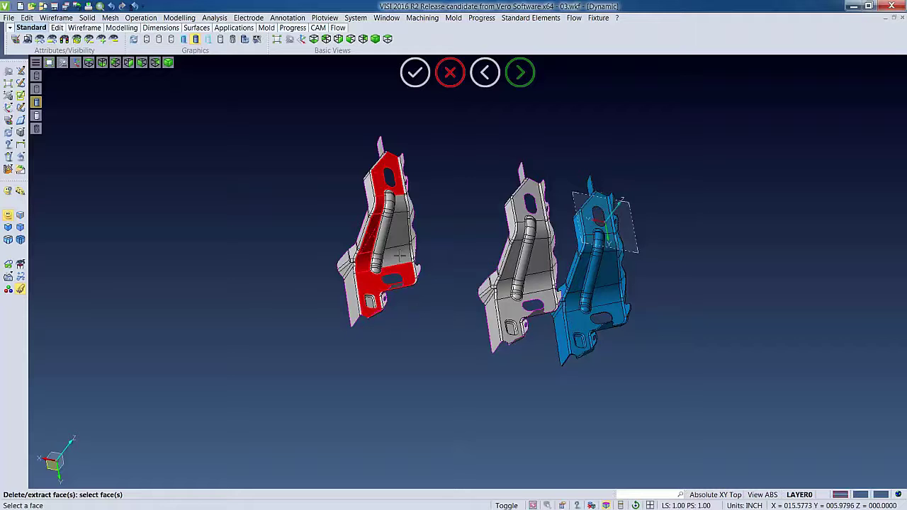
{"action": "left_click", "coordinate": [398, 256]}
{"action": "right_click", "coordinate": [287, 221]}
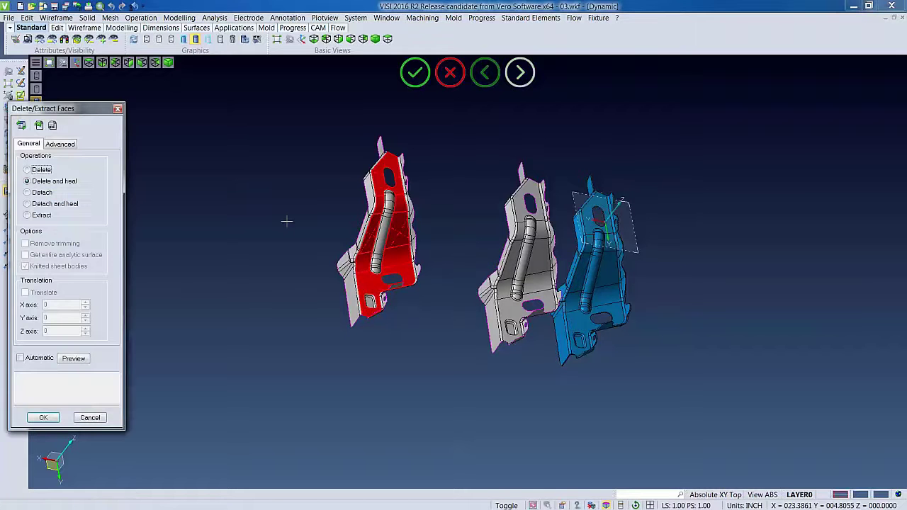
{"action": "left_click", "coordinate": [32, 216]}
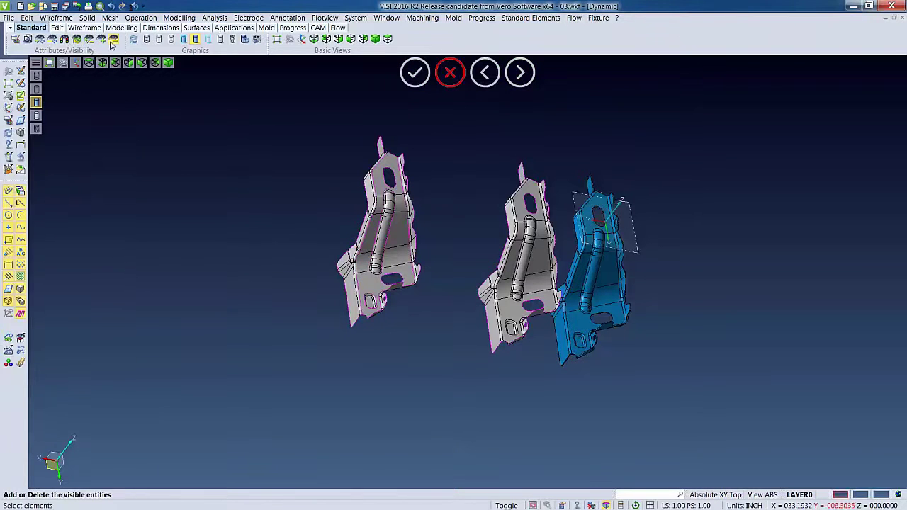
- Hide the copied skin and use Close to Solid to fill the holes in the extracted web faces
{"action": "left_click", "coordinate": [382, 139]}
{"action": "right_click", "coordinate": [381, 139]}
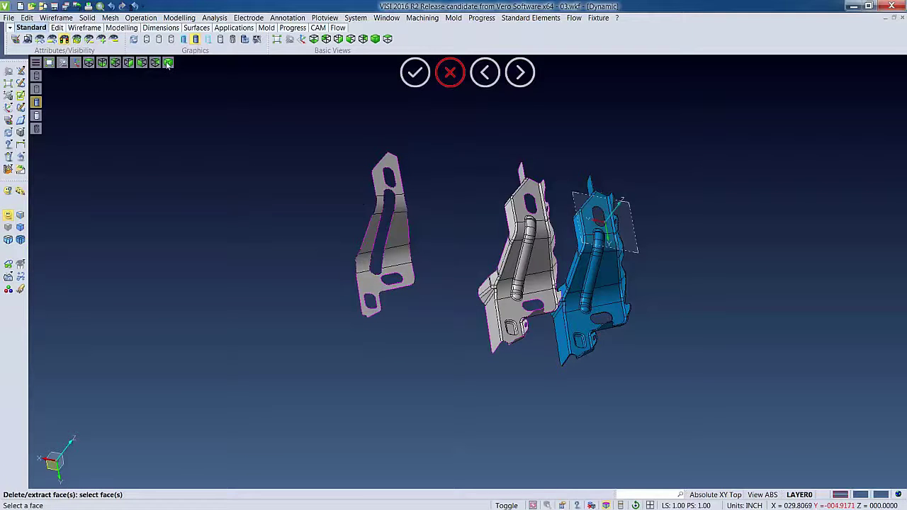
{"action": "left_click", "coordinate": [119, 19]}
{"action": "mouse_move", "coordinate": [132, 19]}
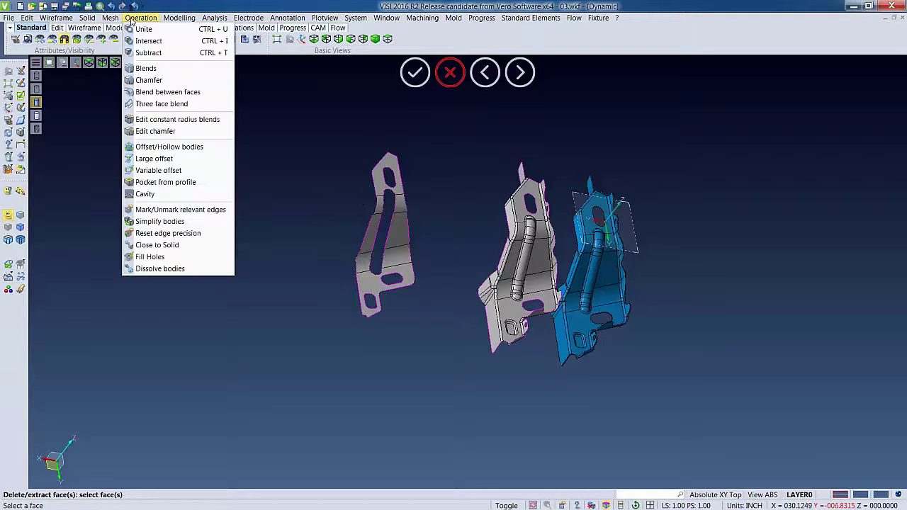
{"action": "left_click", "coordinate": [159, 245]}
{"action": "left_click", "coordinate": [366, 237]}
{"action": "right_click", "coordinate": [368, 235]}
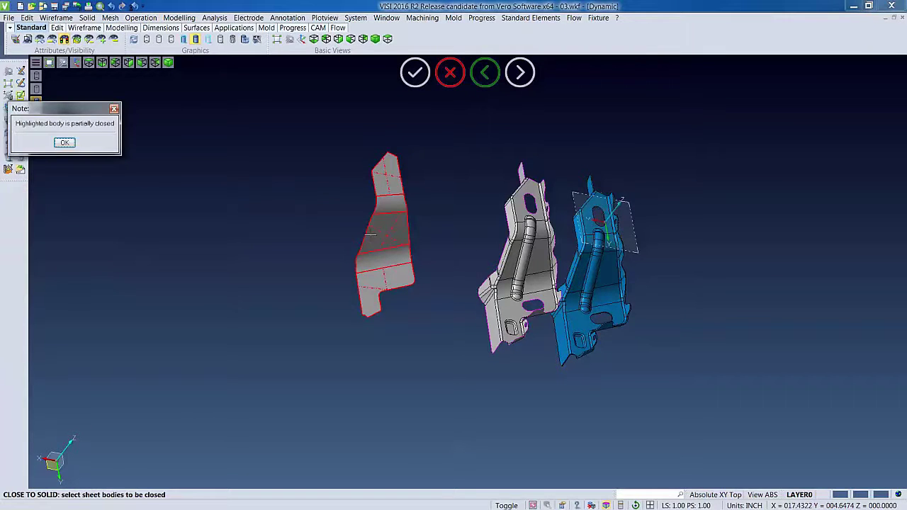
- Extend the closed web surface outward along all of its peripheral edges
{"action": "left_click", "coordinate": [88, 18]}
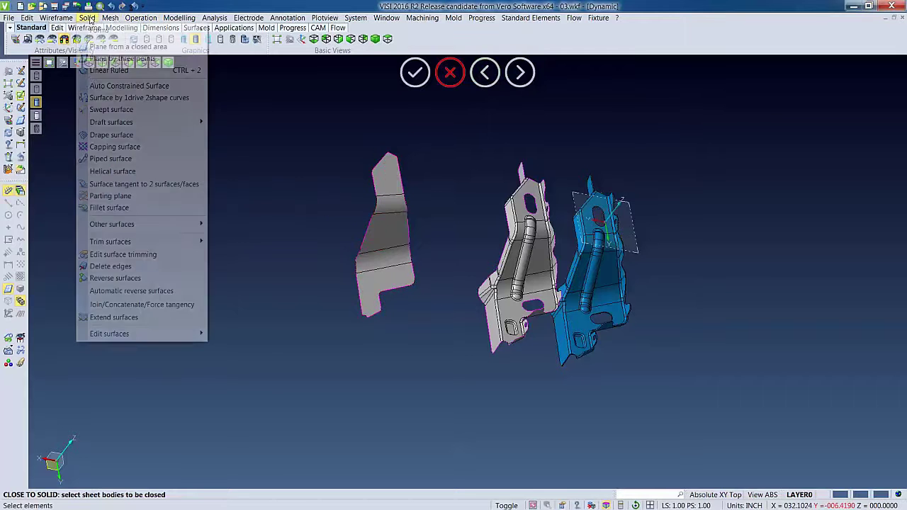
{"action": "left_click", "coordinate": [112, 315]}
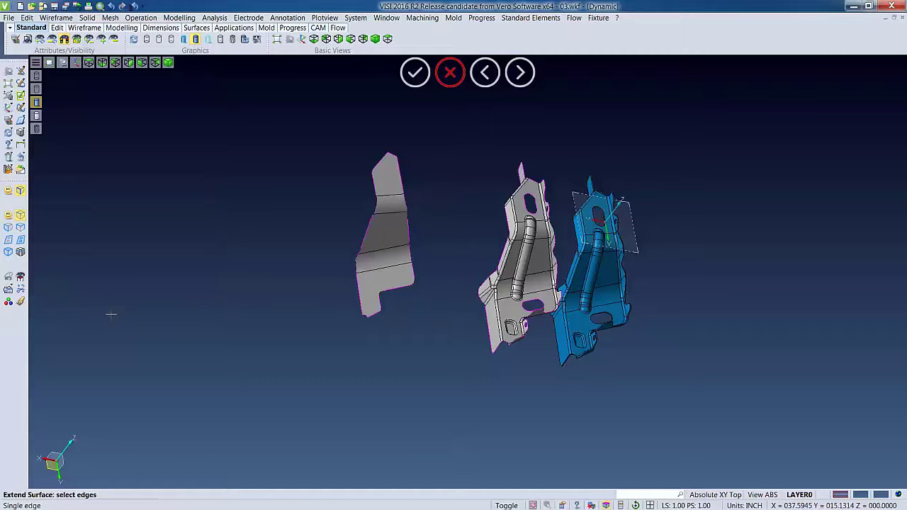
{"action": "right_click", "coordinate": [272, 281]}
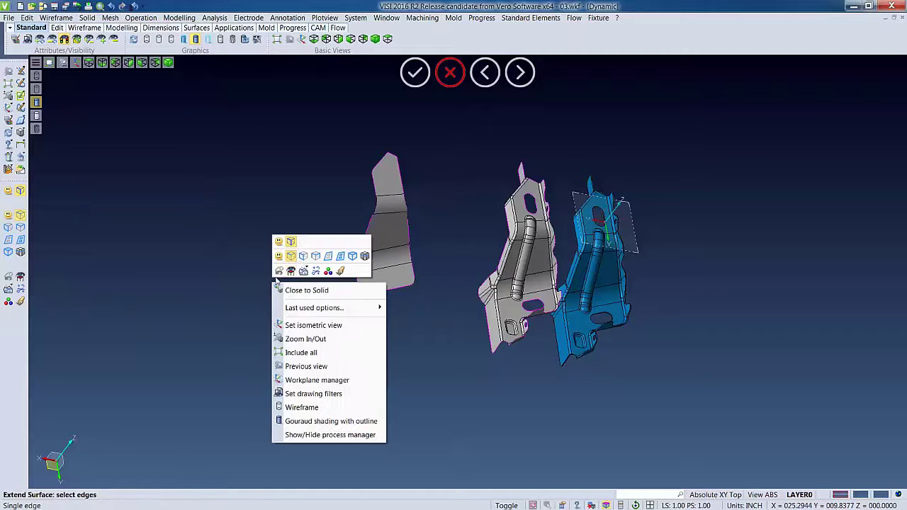
{"action": "left_click", "coordinate": [330, 256]}
{"action": "left_click", "coordinate": [365, 236]}
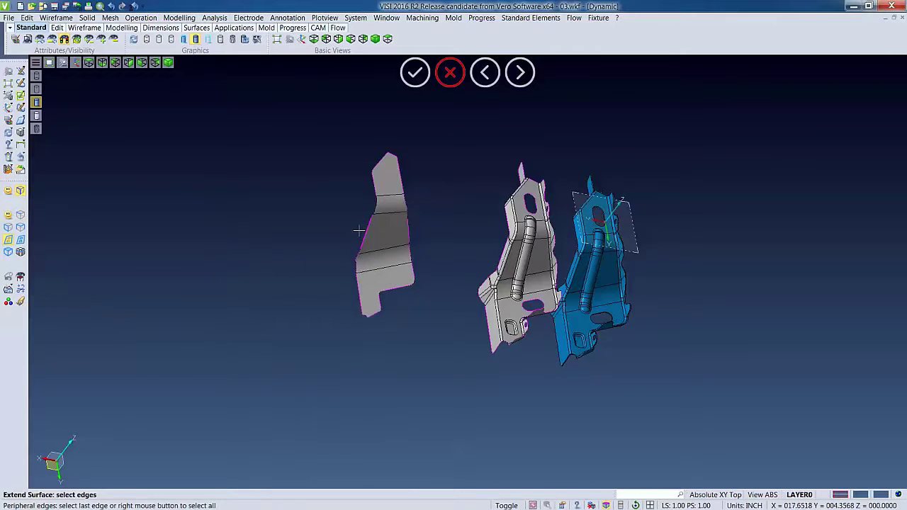
{"action": "right_click", "coordinate": [319, 224]}
{"action": "key", "text": "Return"}
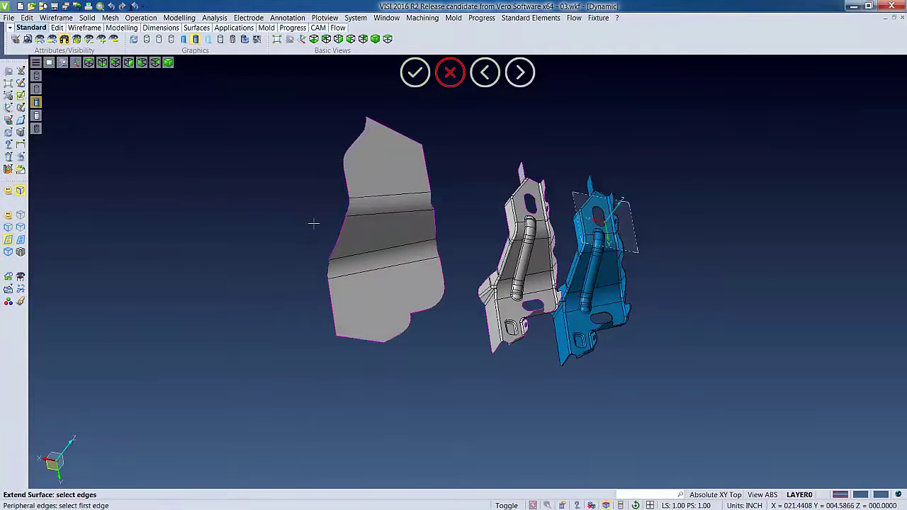
- Change the extended surface's color to cyan and redisplay the hidden copied skin
{"action": "right_click_drag", "start_coordinate": [249, 126], "coordinate": [186, 118]}
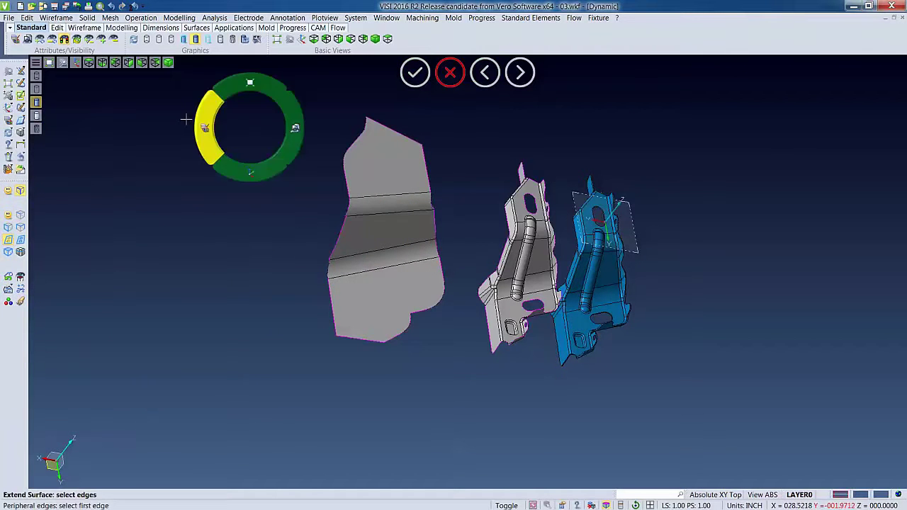
{"action": "left_click", "coordinate": [386, 180]}
{"action": "right_click", "coordinate": [385, 180]}
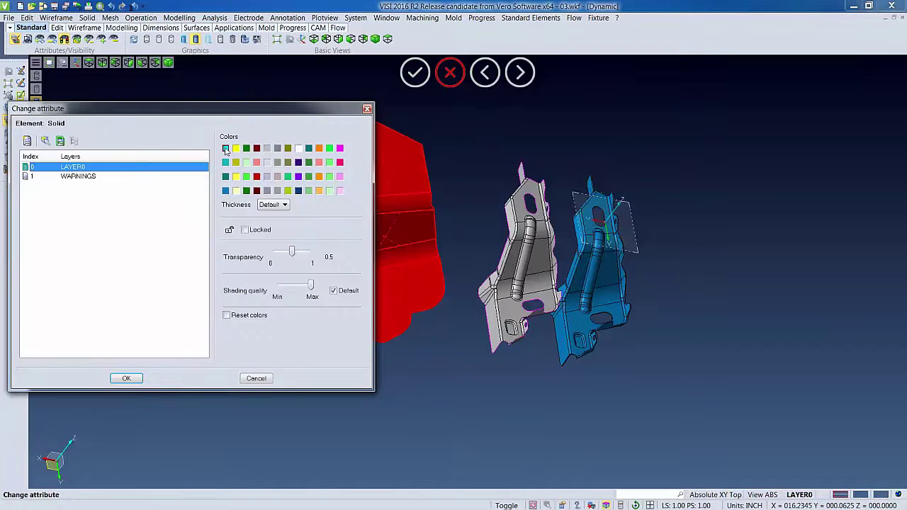
{"action": "double_click", "coordinate": [226, 148]}
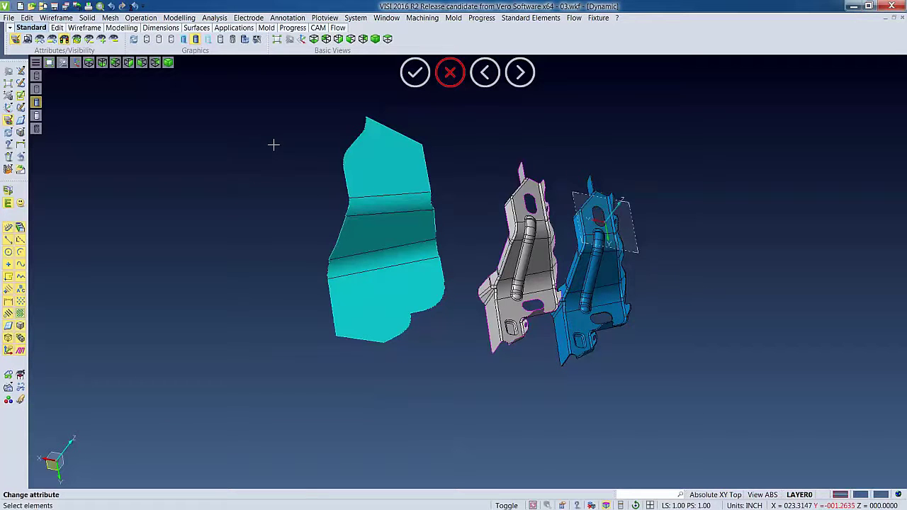
{"action": "left_click", "coordinate": [65, 39]}
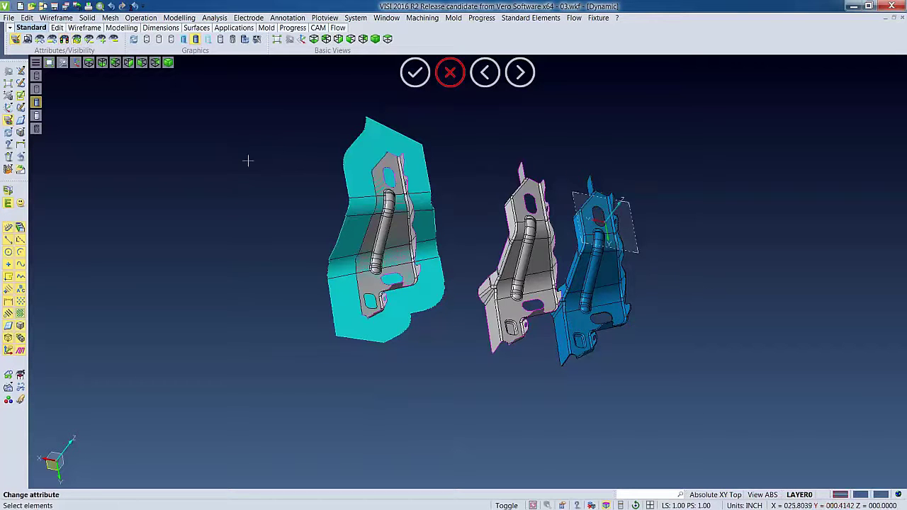
- Start Flange Unfolding and select the bend edge chain along the scalloped side flange of the copied skin
{"action": "left_click", "coordinate": [481, 17]}
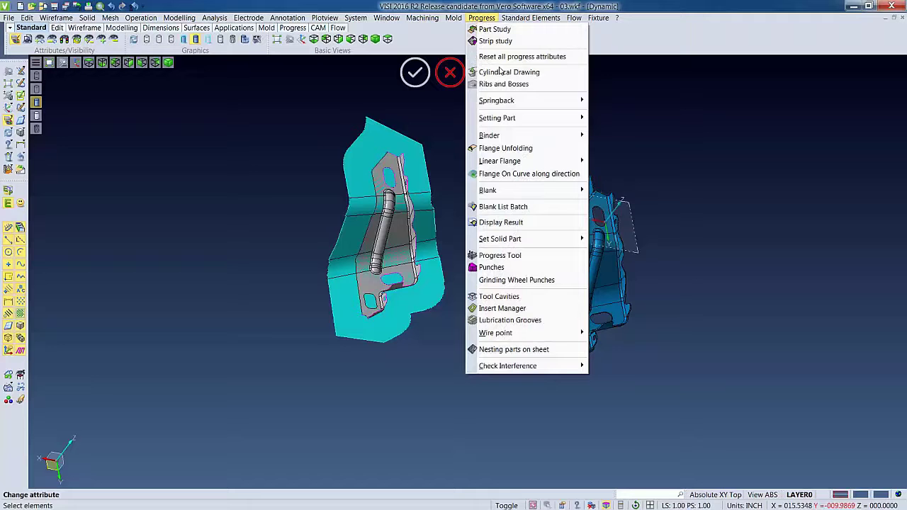
{"action": "left_click", "coordinate": [501, 148]}
{"action": "scroll", "coordinate": [401, 173], "scroll_direction": "up", "scroll_amount": 5}
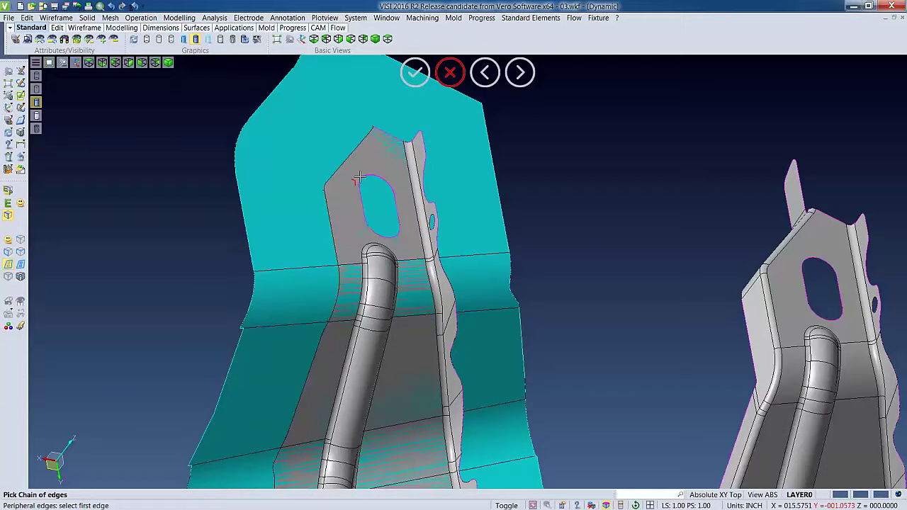
{"action": "right_click", "coordinate": [377, 178]}
{"action": "left_click", "coordinate": [381, 155]}
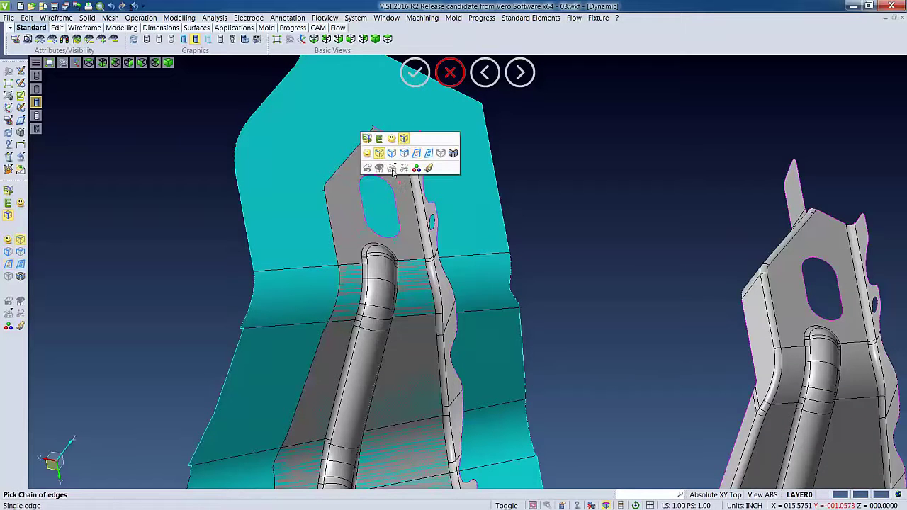
{"action": "left_click", "coordinate": [411, 180]}
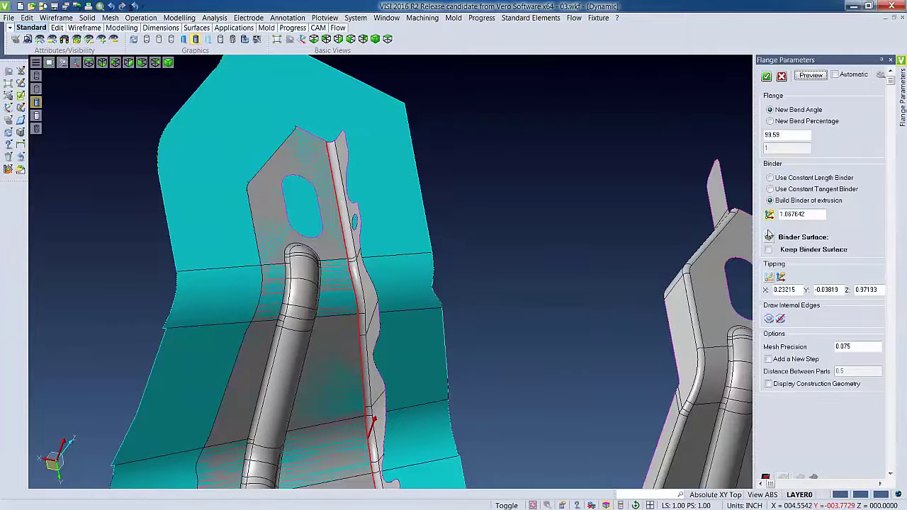
- Pick the cyan extended surface as the binder surface and preview the unfolded flange
{"action": "left_click", "coordinate": [769, 238]}
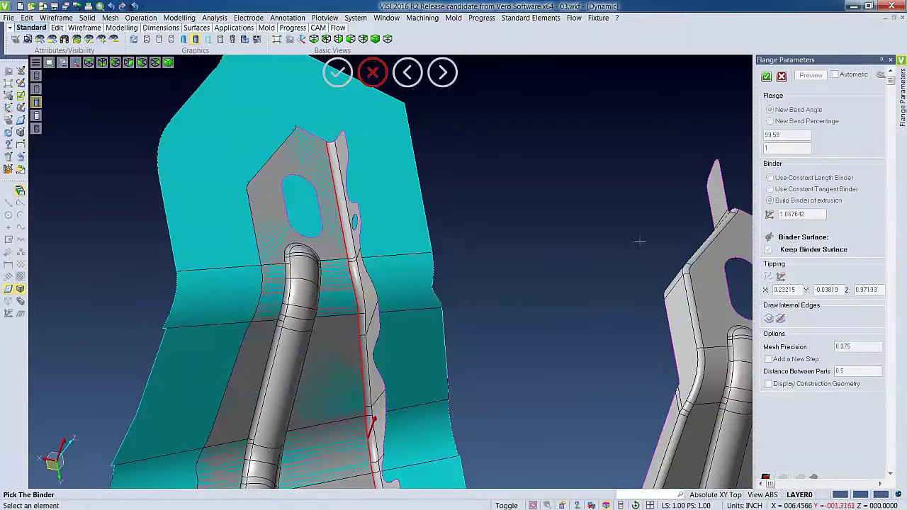
{"action": "left_click", "coordinate": [419, 208]}
{"action": "left_click", "coordinate": [814, 77]}
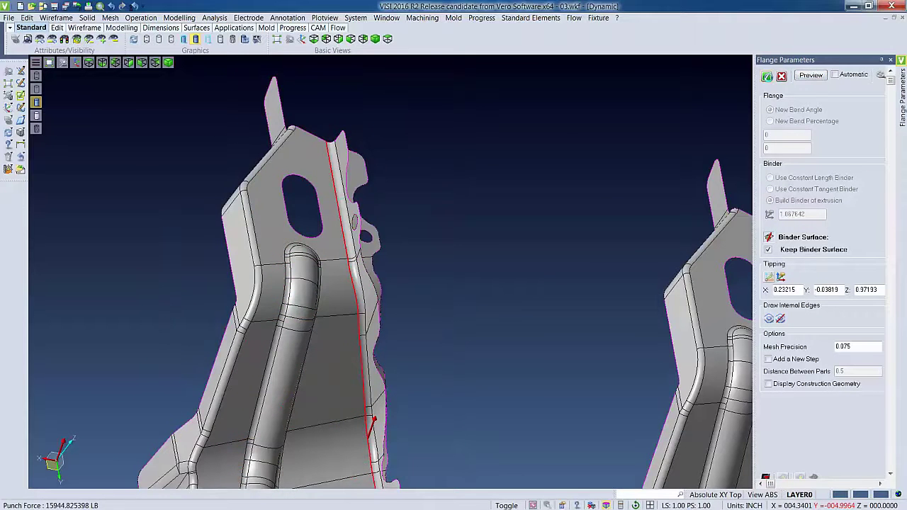
- Apply the previewed flange unfolding and translate a copy of the unfolded skin together with its cyan binder surface
{"action": "left_click", "coordinate": [767, 75]}
{"action": "scroll", "coordinate": [509, 150], "scroll_direction": "down", "scroll_amount": 4}
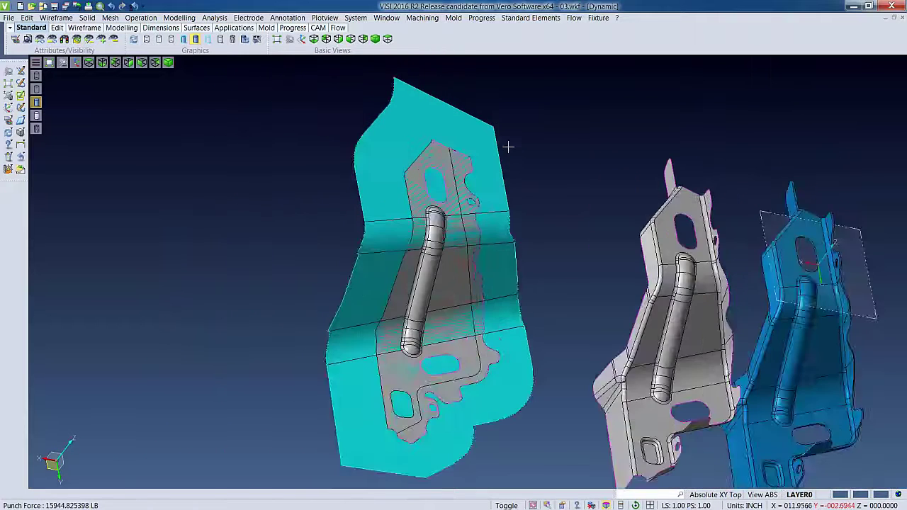
{"action": "left_click", "coordinate": [26, 17]}
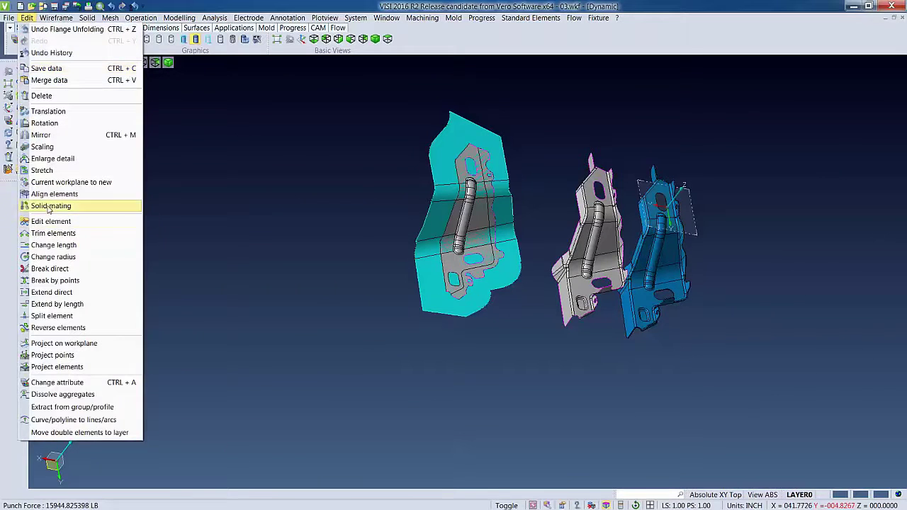
{"action": "left_click", "coordinate": [44, 115]}
{"action": "left_click_drag", "start_coordinate": [501, 334], "coordinate": [455, 308]}
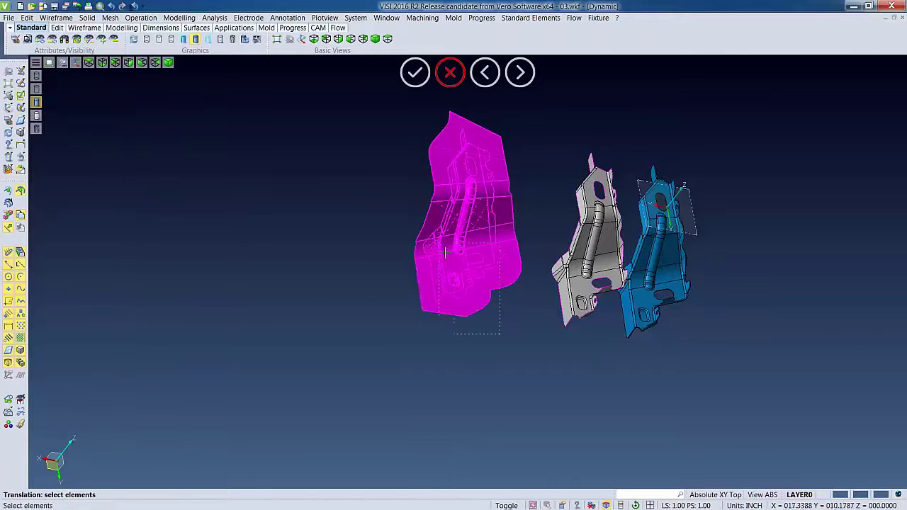
{"action": "right_click", "coordinate": [454, 309]}
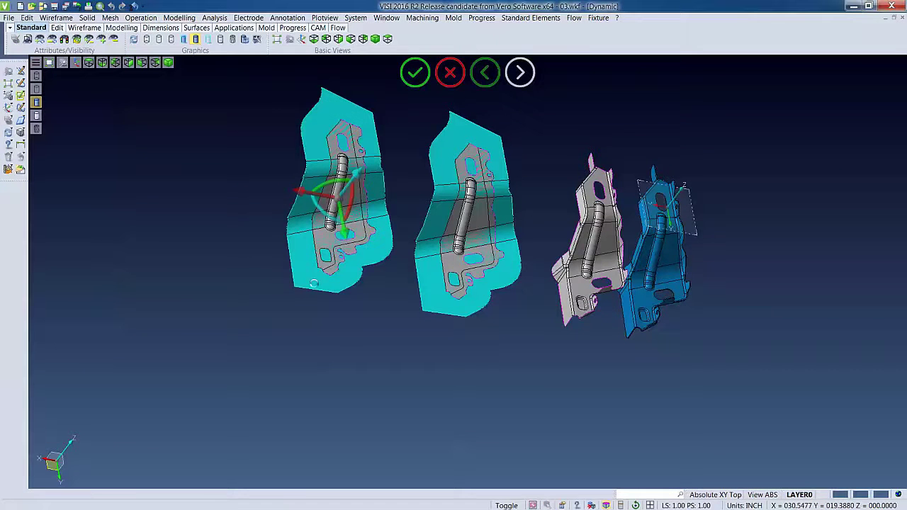
- Start Flange Unfolding on the new copy and select the bend edge chain along the remaining, opposite side flange
{"action": "left_click", "coordinate": [481, 18]}
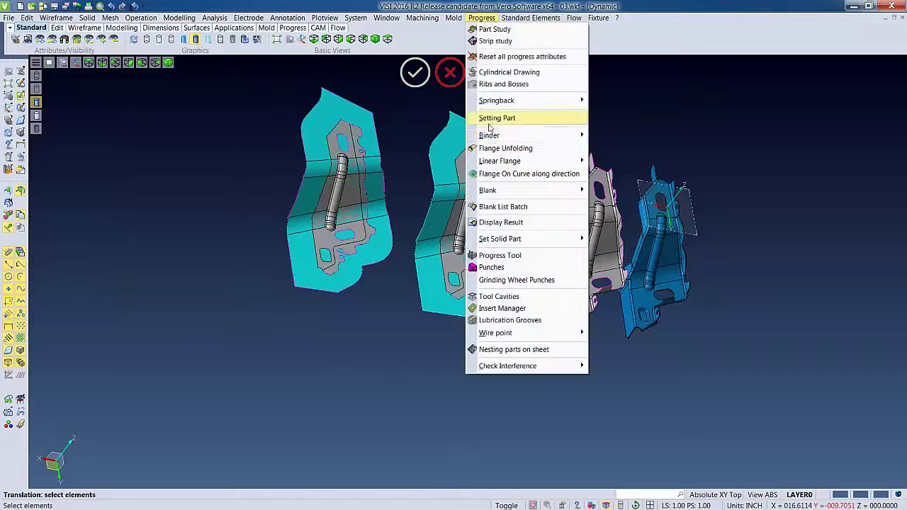
{"action": "left_click", "coordinate": [493, 150]}
{"action": "middle_click_drag", "start_coordinate": [337, 143], "coordinate": [370, 132]}
{"action": "scroll", "coordinate": [290, 128], "scroll_direction": "up", "scroll_amount": 5}
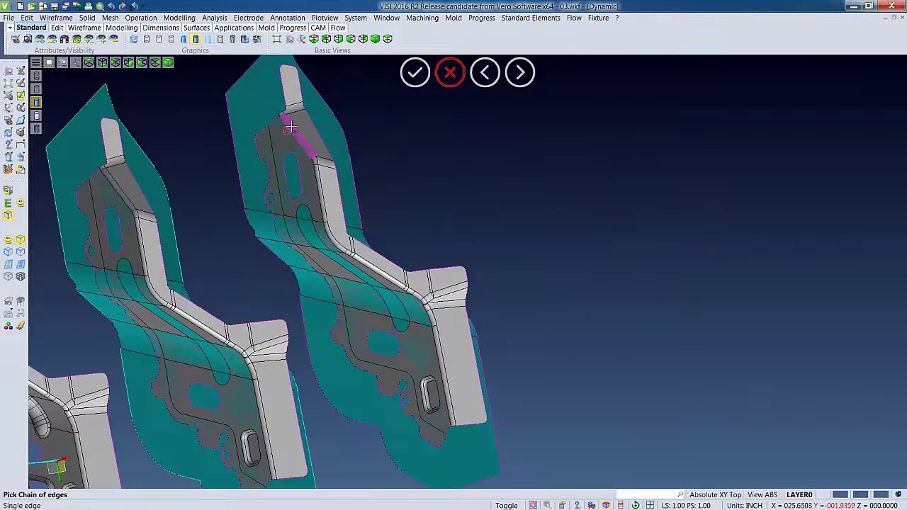
{"action": "left_click", "coordinate": [283, 130]}
{"action": "scroll", "coordinate": [283, 131], "scroll_direction": "up", "scroll_amount": 6}
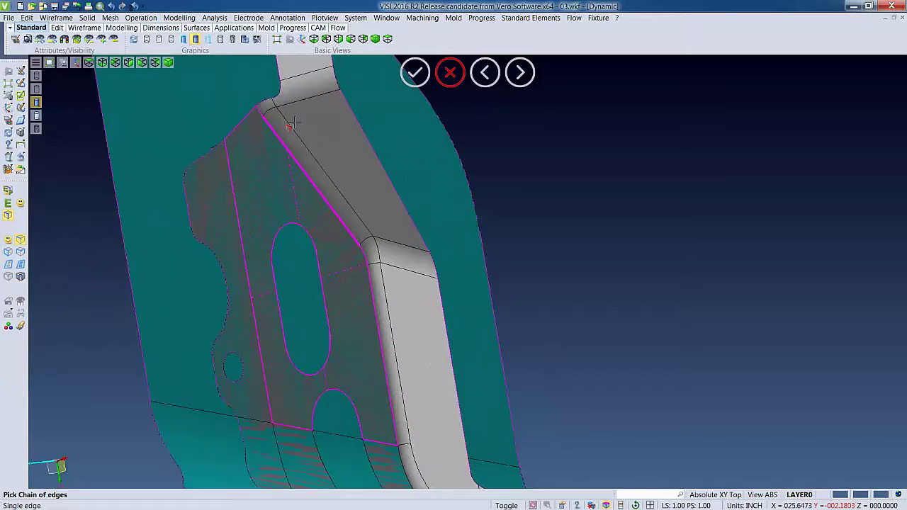
{"action": "left_click", "coordinate": [282, 148]}
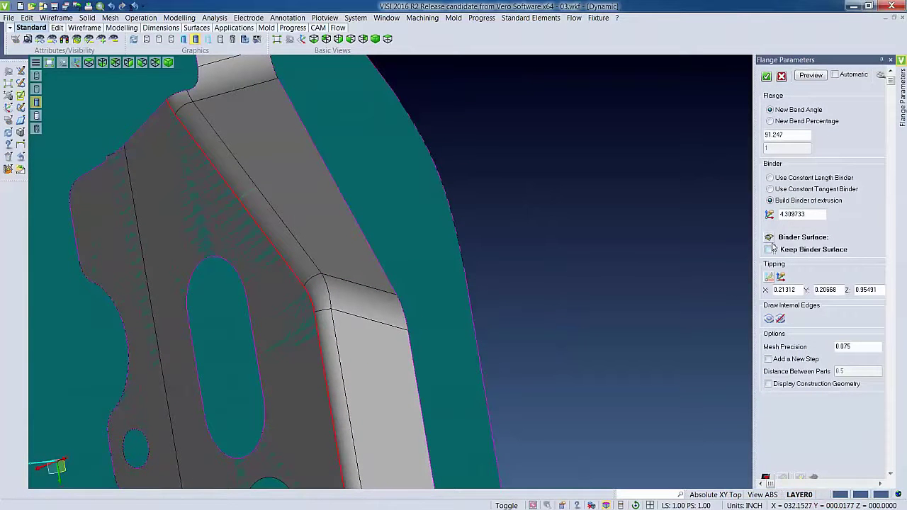
- Pick the copy's cyan surface as the binder surface without keeping it, preview the unfolding and apply it
{"action": "left_click", "coordinate": [770, 238]}
{"action": "left_click", "coordinate": [445, 217]}
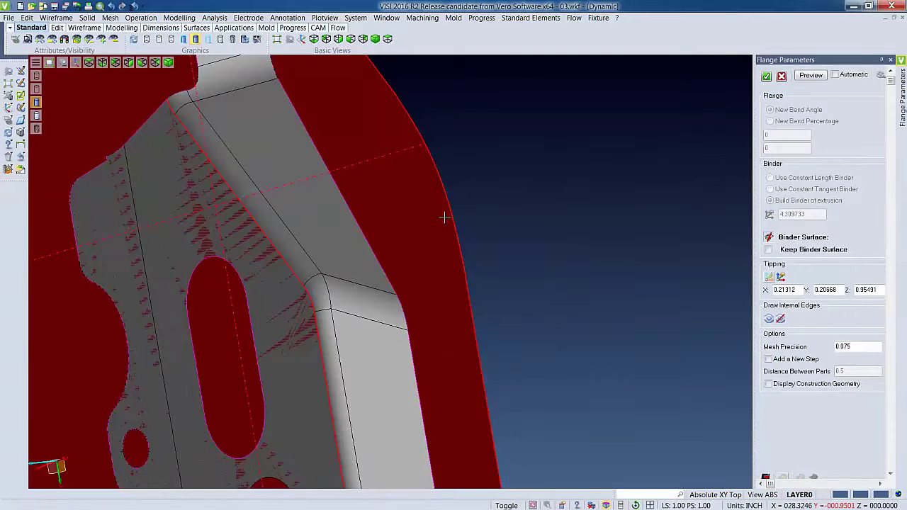
{"action": "left_click", "coordinate": [801, 75]}
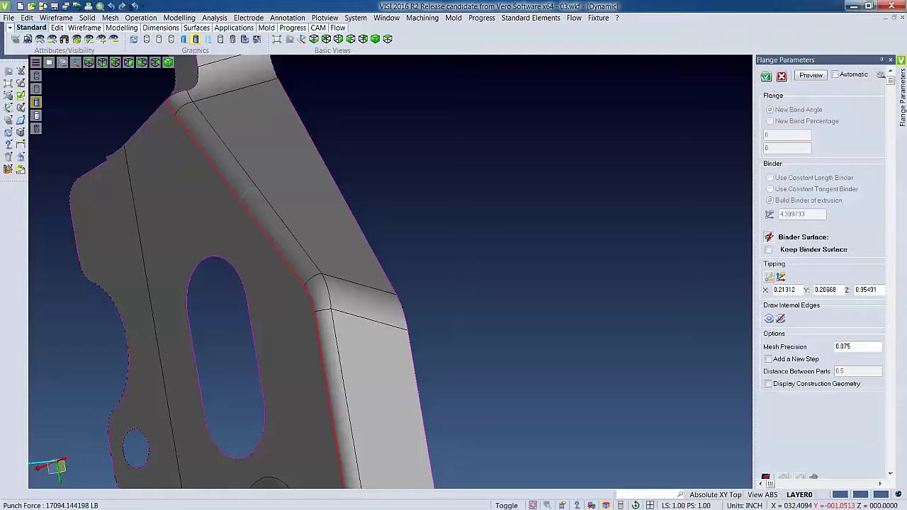
{"action": "left_click", "coordinate": [766, 77]}
{"action": "scroll", "coordinate": [576, 75], "scroll_direction": "down", "scroll_amount": 5}
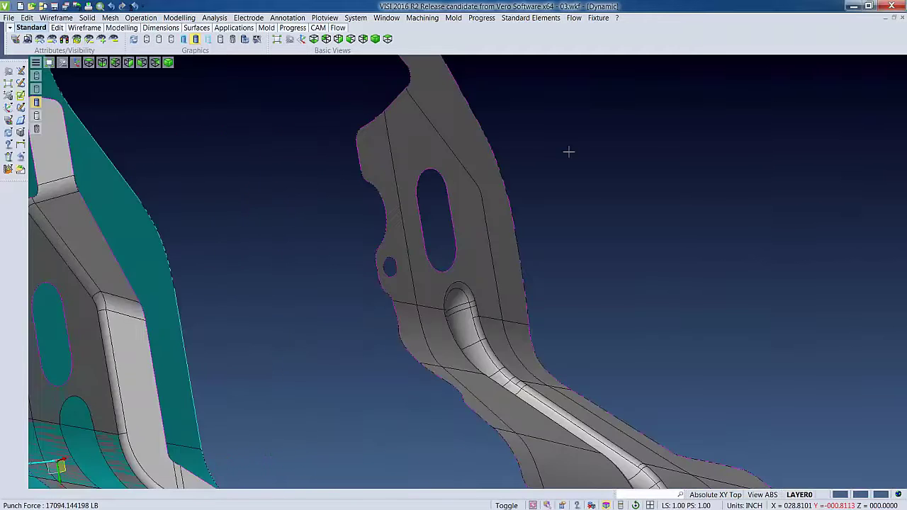
- Copy the fully unfolded skin with an incremental translation of 10 inches along the X axis
{"action": "middle_click_drag", "start_coordinate": [569, 152], "coordinate": [235, 238]}
{"action": "scroll", "coordinate": [235, 238], "scroll_direction": "down", "scroll_amount": 2}
{"action": "scroll", "coordinate": [234, 238], "scroll_direction": "down", "scroll_amount": 1}
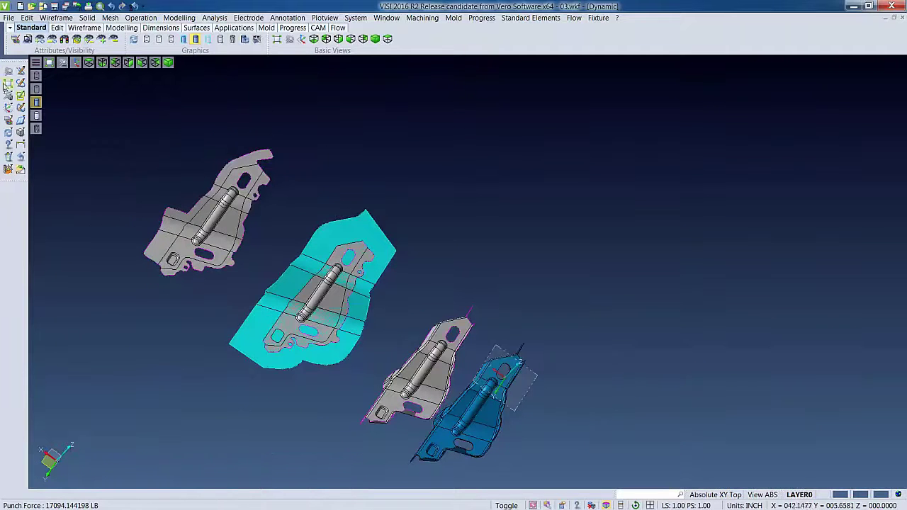
{"action": "left_click", "coordinate": [26, 18]}
{"action": "left_click", "coordinate": [50, 112]}
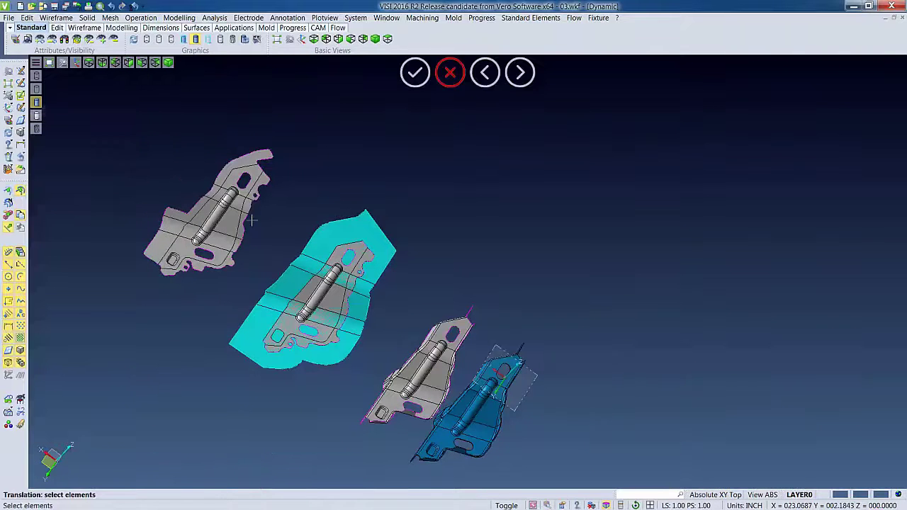
{"action": "left_click", "coordinate": [238, 220]}
{"action": "right_click", "coordinate": [239, 220]}
{"action": "left_click", "coordinate": [27, 347]}
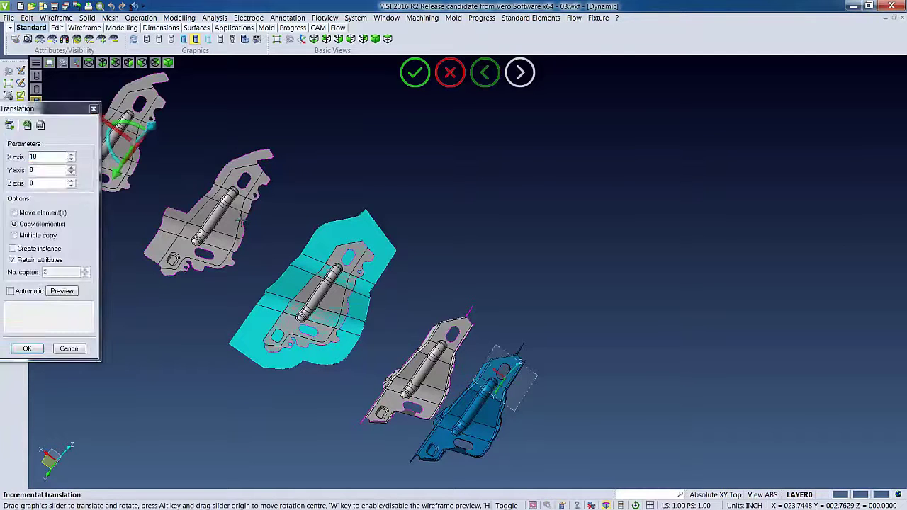
- Close the open holes in the newly copied skin with Close to Solid
{"action": "middle_click_drag", "start_coordinate": [307, 316], "coordinate": [685, 370]}
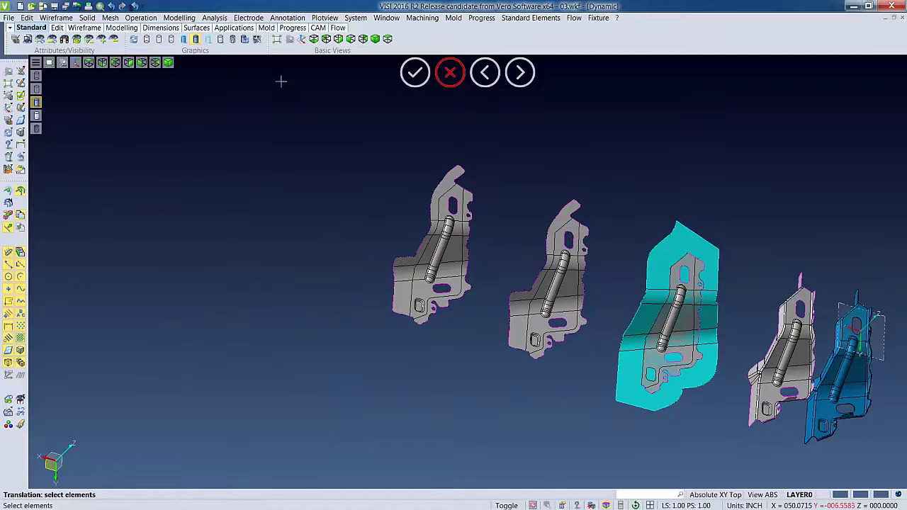
{"action": "left_click", "coordinate": [142, 17]}
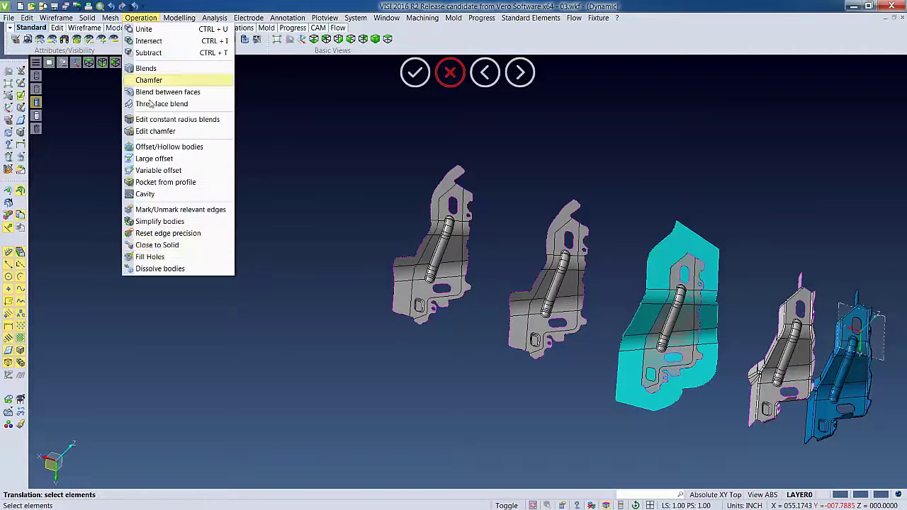
{"action": "left_click", "coordinate": [163, 244]}
{"action": "left_click", "coordinate": [409, 287]}
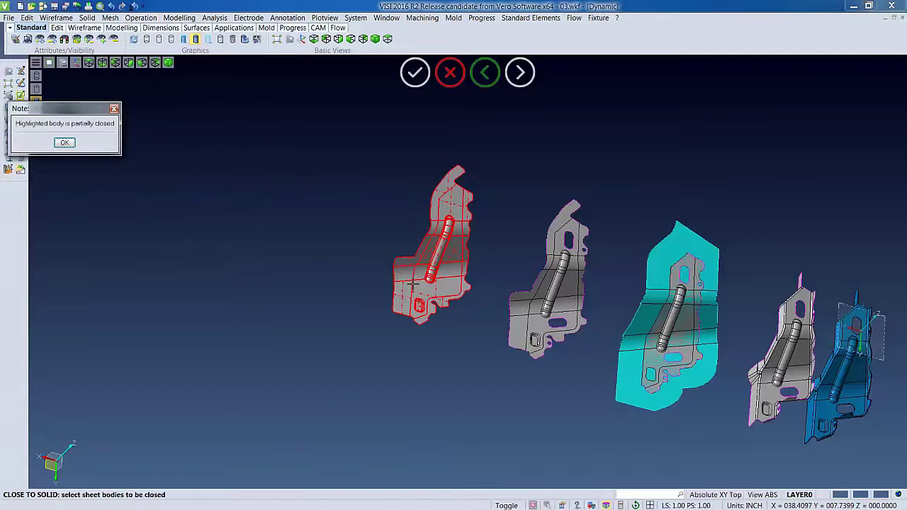
{"action": "left_click", "coordinate": [63, 142]}
- Delete the faces of the small embossment and the long rib from the hole-free skin using Delete/Extract faces
{"action": "left_click", "coordinate": [174, 18]}
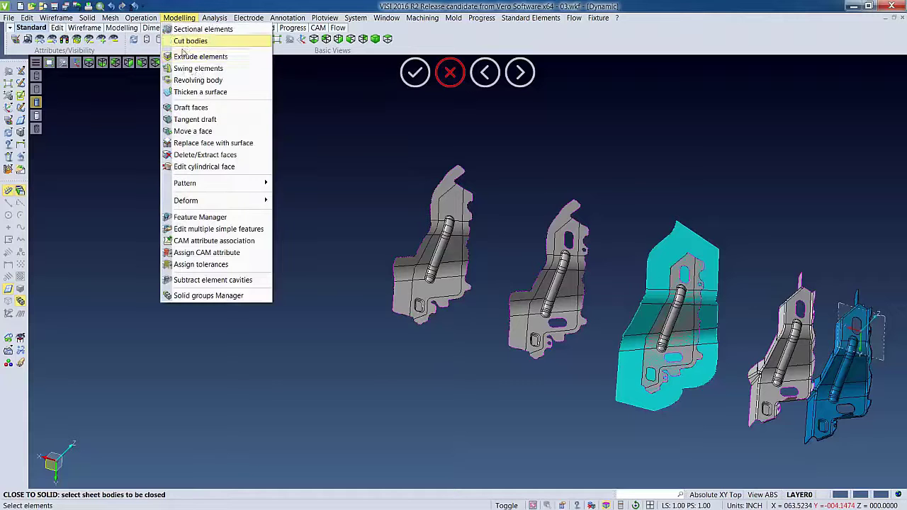
{"action": "left_click", "coordinate": [194, 155]}
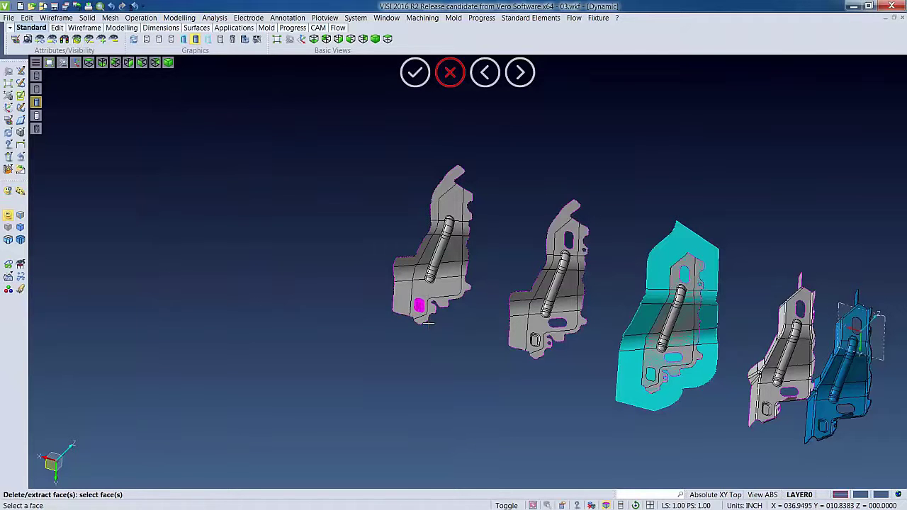
{"action": "left_click", "coordinate": [418, 306]}
{"action": "double_click", "coordinate": [53, 182]}
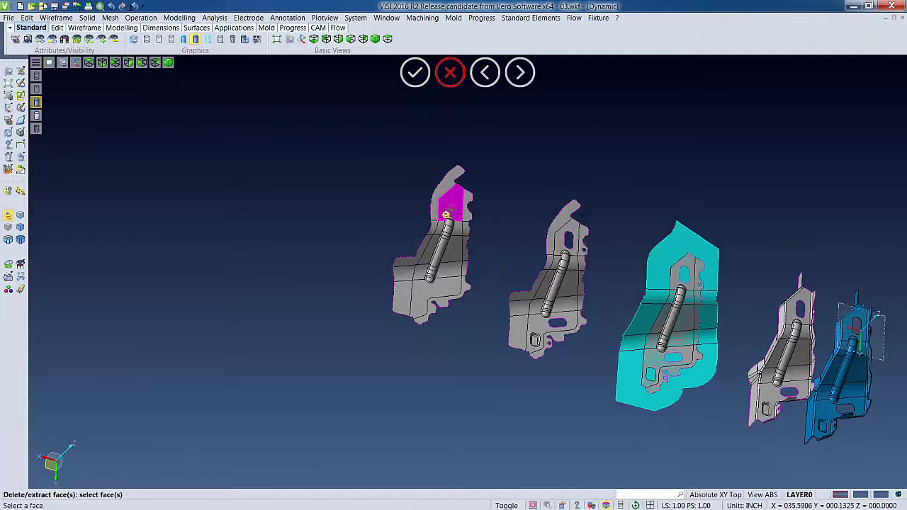
{"action": "mouse_move", "coordinate": [454, 210]}
{"action": "middle_mouse_down"}
{"action": "mouse_move", "coordinate": [479, 226]}
{"action": "mouse_move", "coordinate": [449, 206]}
{"action": "middle_mouse_up"}
{"action": "left_click_drag", "start_coordinate": [427, 205], "coordinate": [461, 287]}
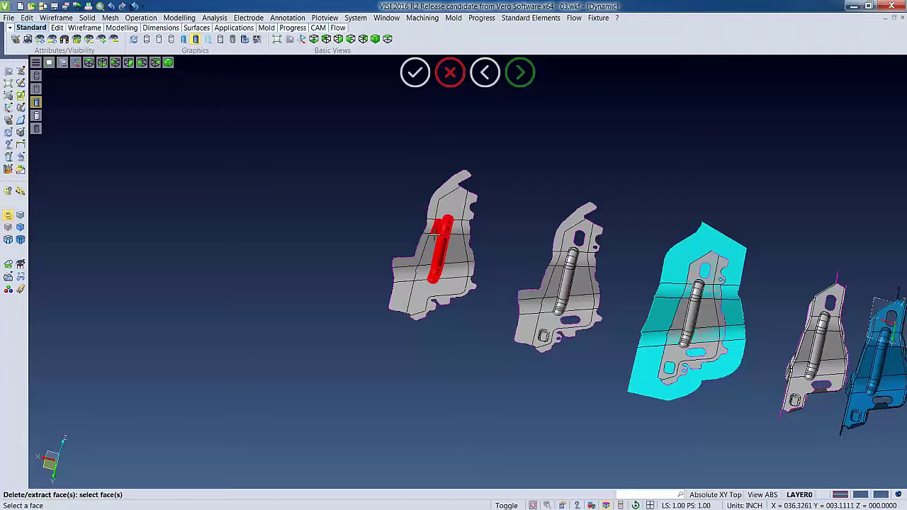
{"action": "right_click", "coordinate": [362, 244]}
{"action": "right_click", "coordinate": [361, 244]}
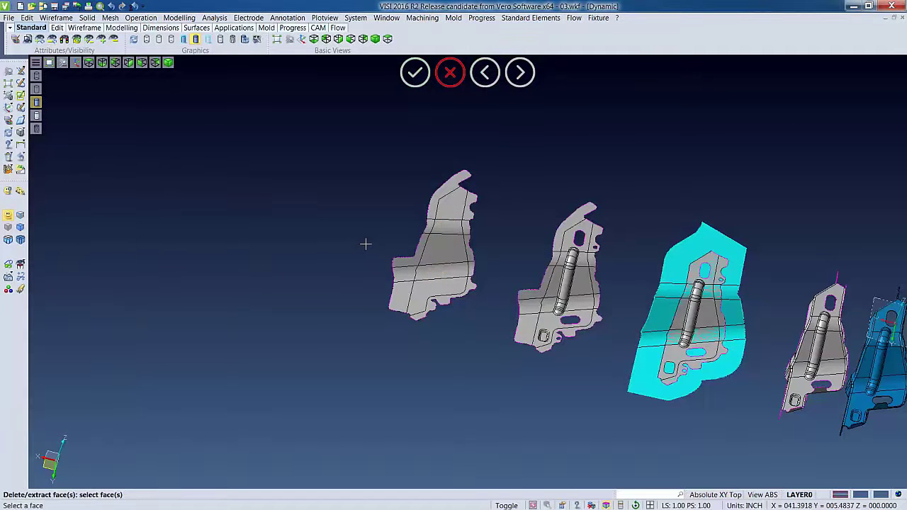
- Translate a copy of the simplified skin outward to the end of the row of stages
{"action": "scroll", "coordinate": [366, 243], "scroll_direction": "down", "scroll_amount": 3}
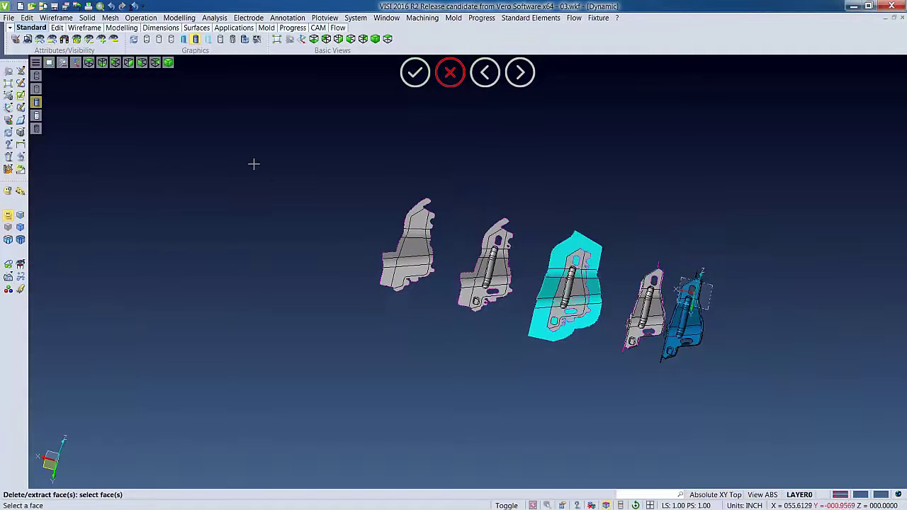
{"action": "left_click", "coordinate": [56, 26]}
{"action": "left_click", "coordinate": [56, 111]}
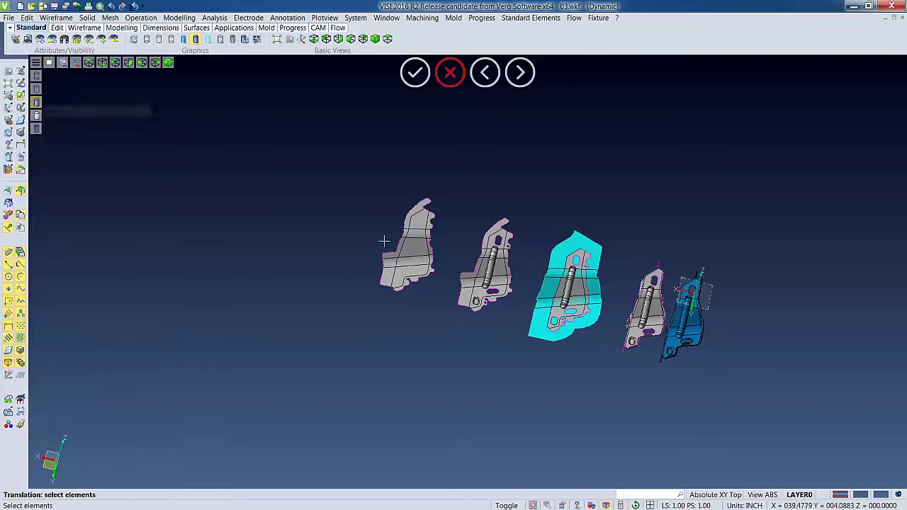
{"action": "left_click", "coordinate": [402, 263]}
{"action": "right_click", "coordinate": [391, 328]}
{"action": "right_click", "coordinate": [391, 328]}
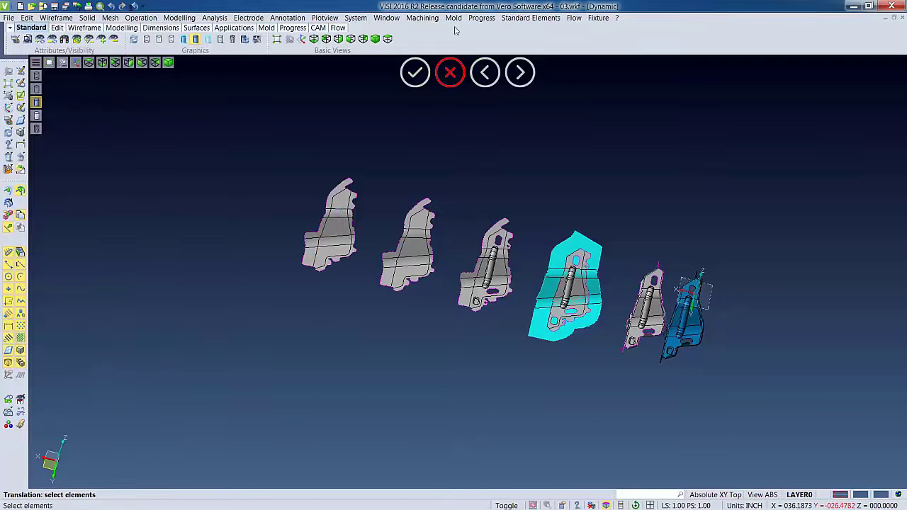
- Start the Blank calculation and select the outermost simplified skin copy as the part to flatten
{"action": "left_click", "coordinate": [482, 18]}
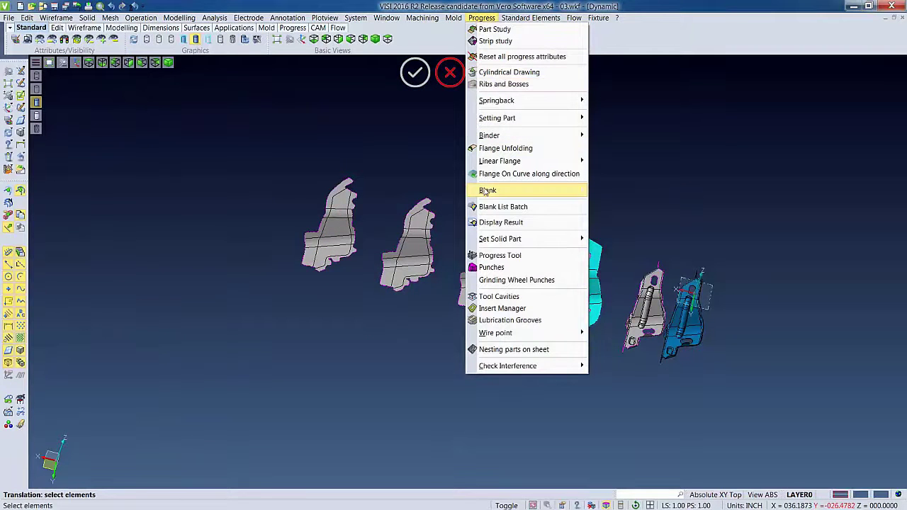
{"action": "mouse_move", "coordinate": [489, 190]}
{"action": "left_click", "coordinate": [597, 202]}
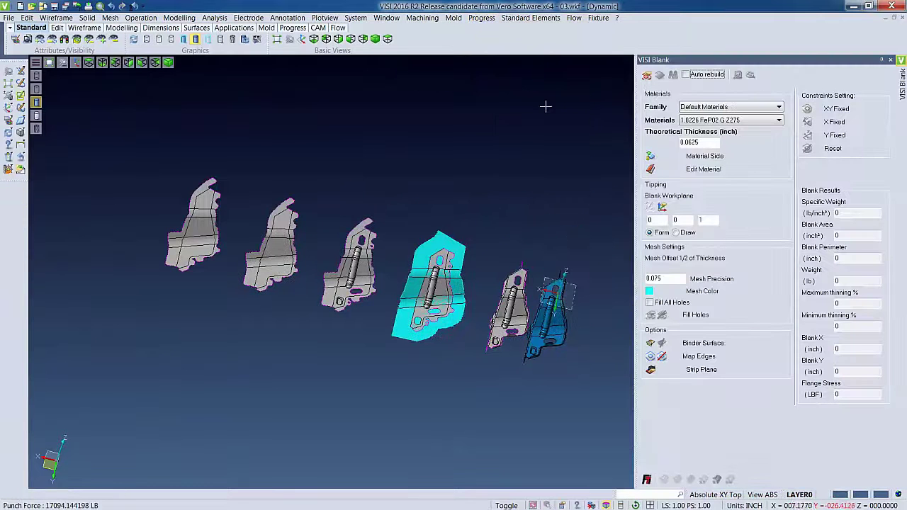
{"action": "left_click", "coordinate": [647, 76]}
{"action": "left_click", "coordinate": [213, 204]}
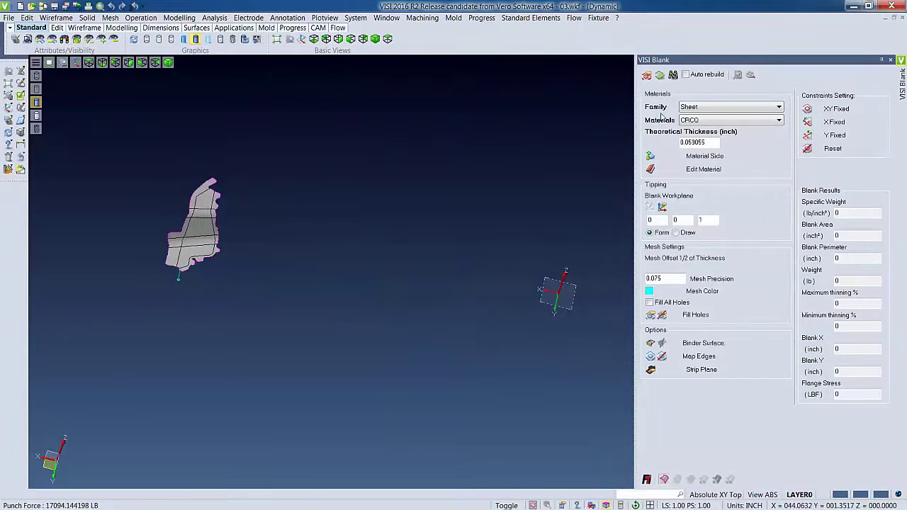
- Set the strip plane through a point on the skin's upper notched edge and compute the flat blank
{"action": "left_click", "coordinate": [650, 369]}
{"action": "scroll", "coordinate": [234, 185], "scroll_direction": "up", "scroll_amount": 5}
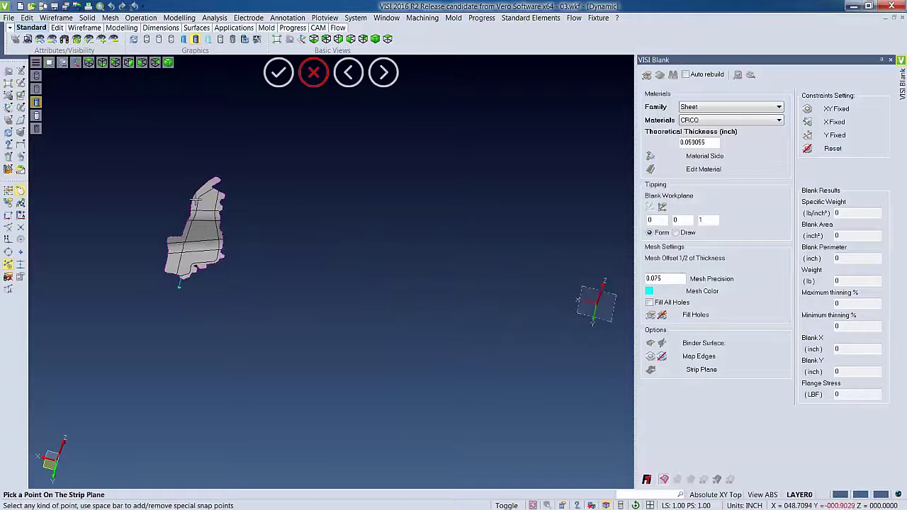
{"action": "scroll", "coordinate": [226, 174], "scroll_direction": "up", "scroll_amount": 2}
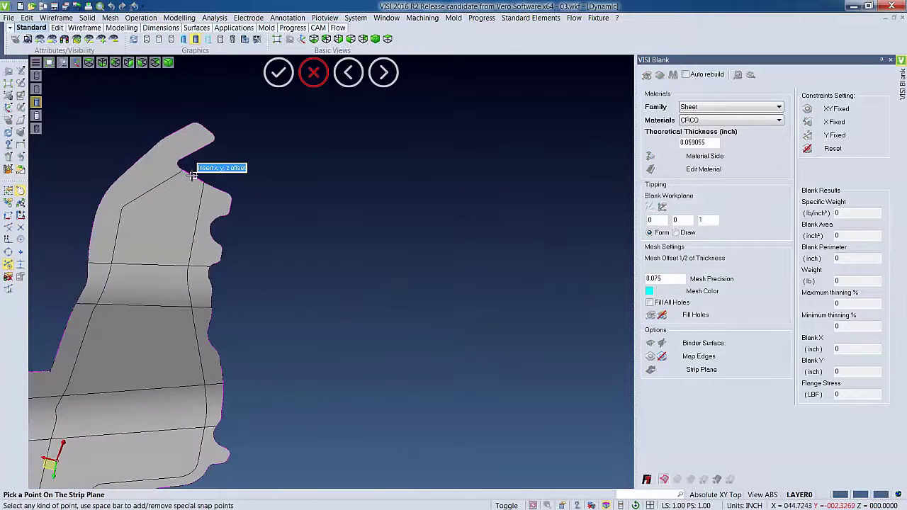
{"action": "left_click", "coordinate": [225, 185]}
{"action": "right_click", "coordinate": [499, 141]}
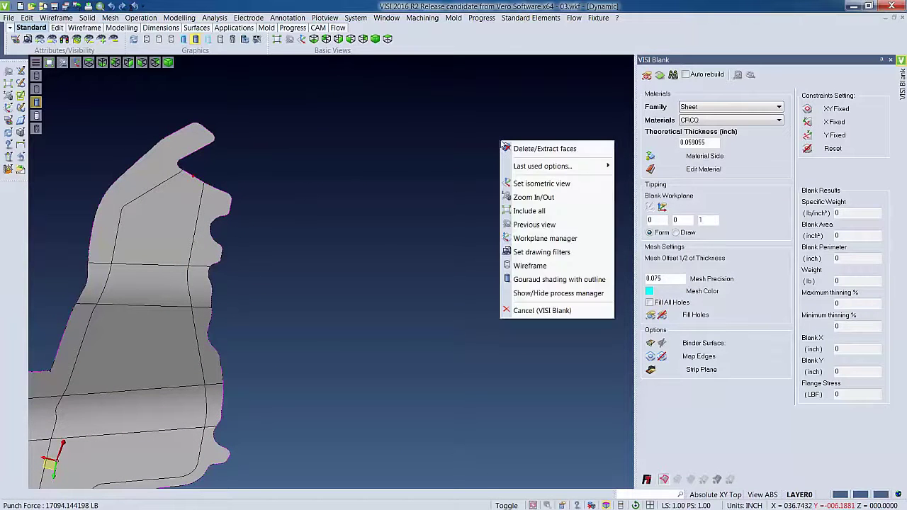
{"action": "left_click", "coordinate": [658, 75]}
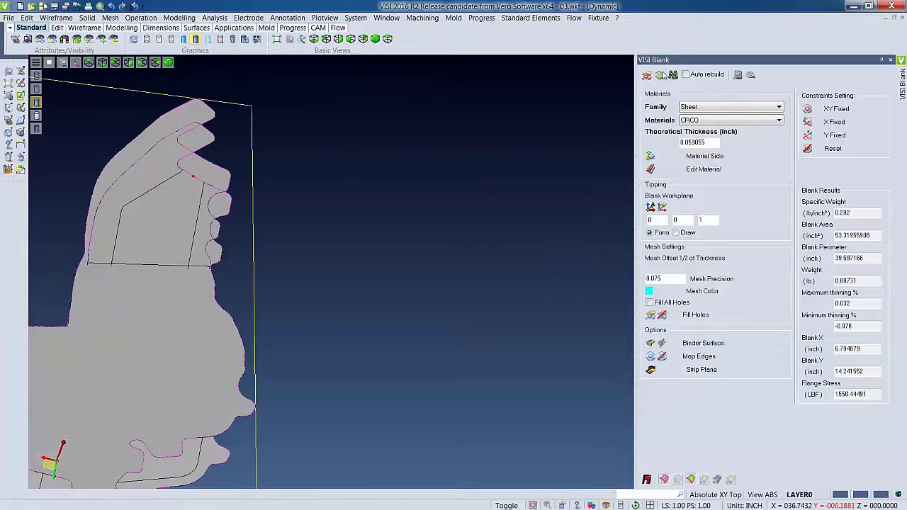
{"action": "middle_click_drag", "start_coordinate": [361, 241], "coordinate": [365, 206]}
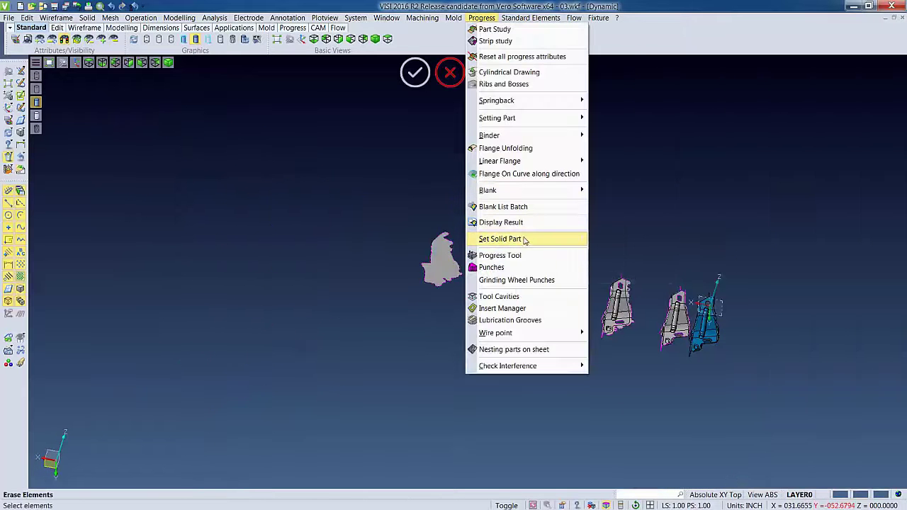
- Run Set Solid Part on the flat blank and the unfolding-stage skins, picking them with a selection window
{"action": "mouse_move", "coordinate": [525, 241]}
{"action": "left_click", "coordinate": [609, 238]}
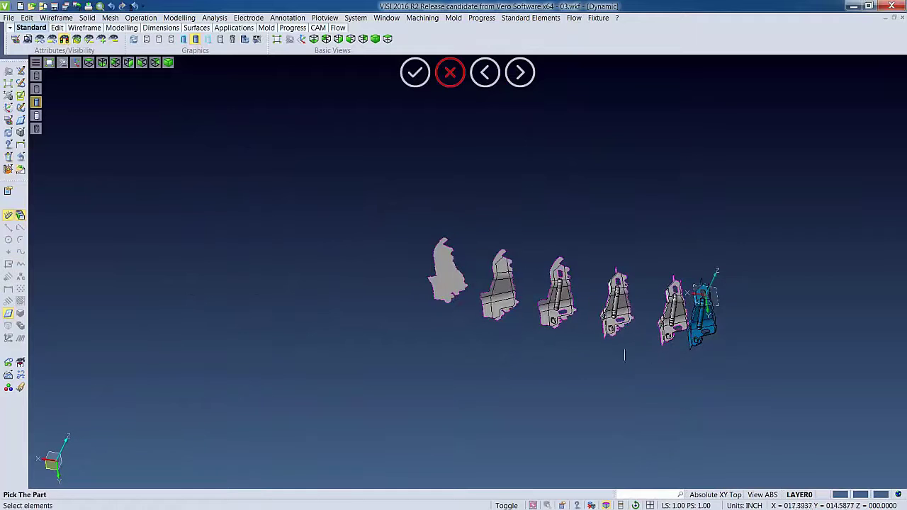
{"action": "left_click_drag", "start_coordinate": [673, 375], "coordinate": [451, 244]}
{"action": "left_click_drag", "start_coordinate": [396, 233], "coordinate": [395, 233]}
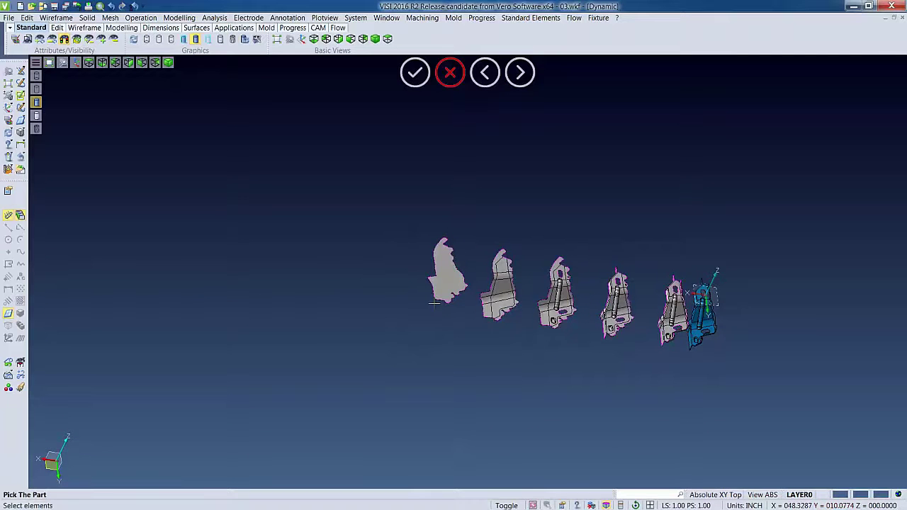
{"action": "scroll", "coordinate": [439, 302], "scroll_direction": "up", "scroll_amount": 5}
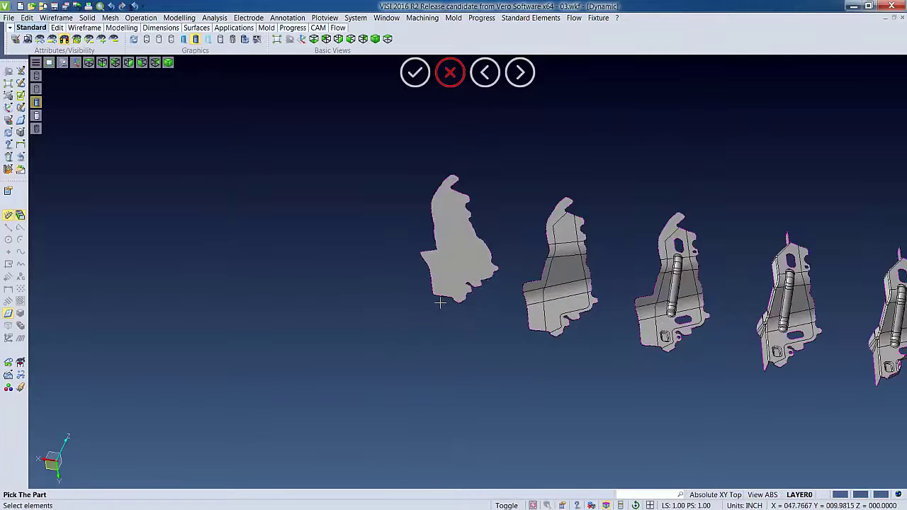
{"action": "middle_click_drag", "start_coordinate": [449, 348], "coordinate": [406, 202]}
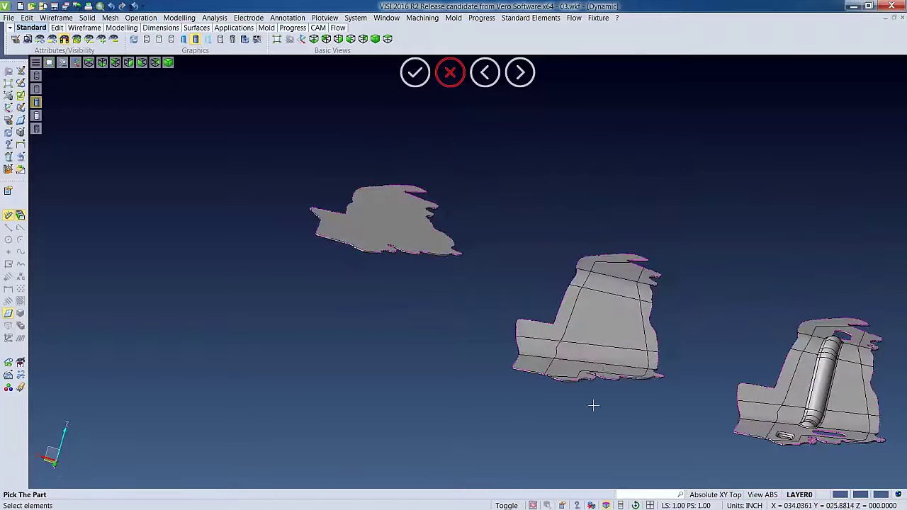